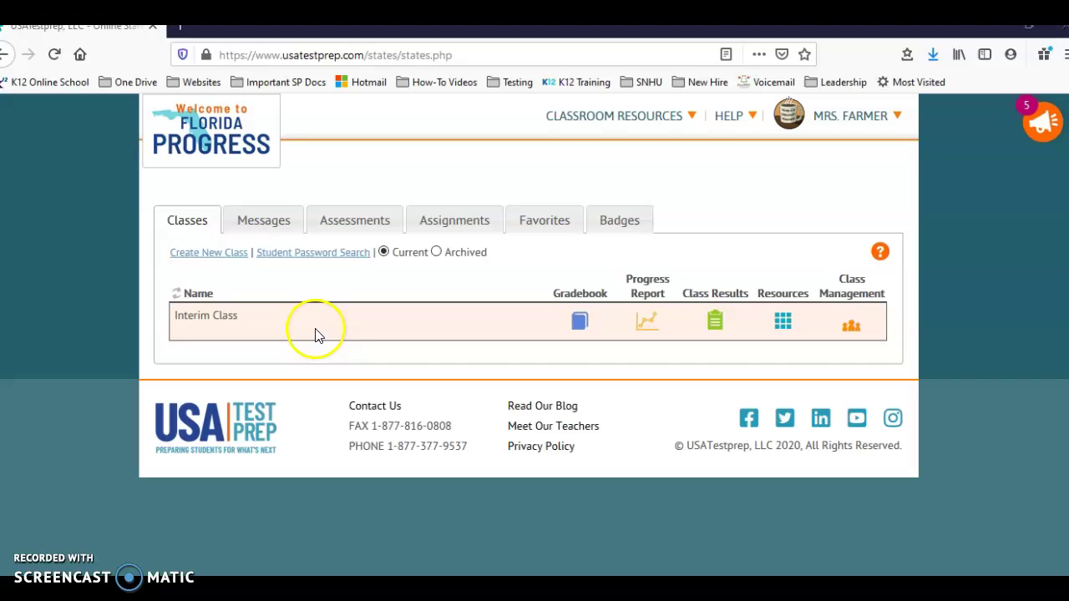
- Create a new assessment named 'Interim Algebra 1 Practice' using the Algebra 1 EOC (MAFS) test
left_click(383, 227)
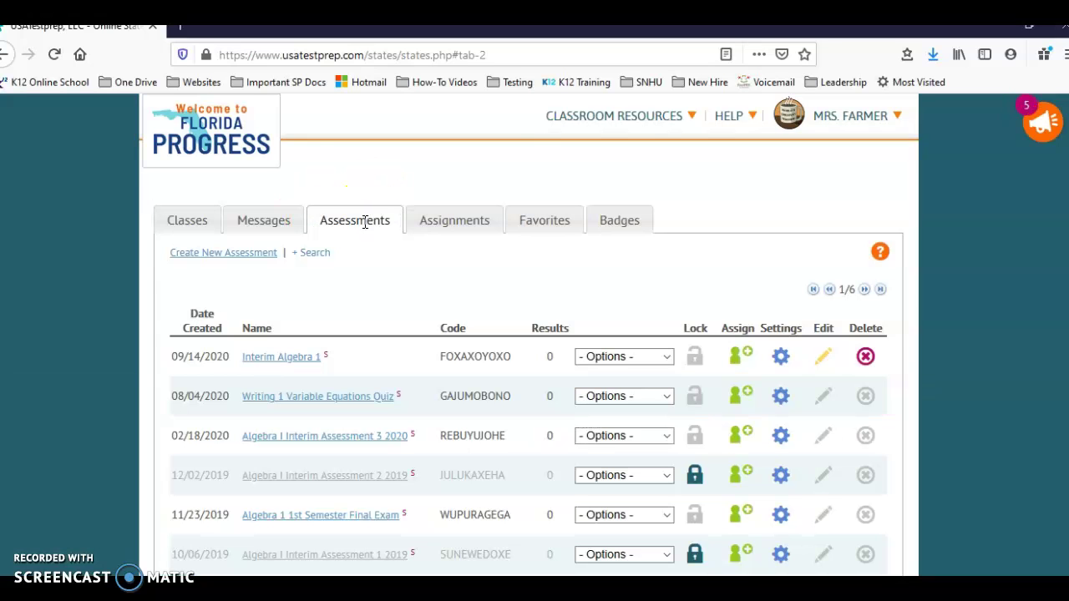
left_click(195, 259)
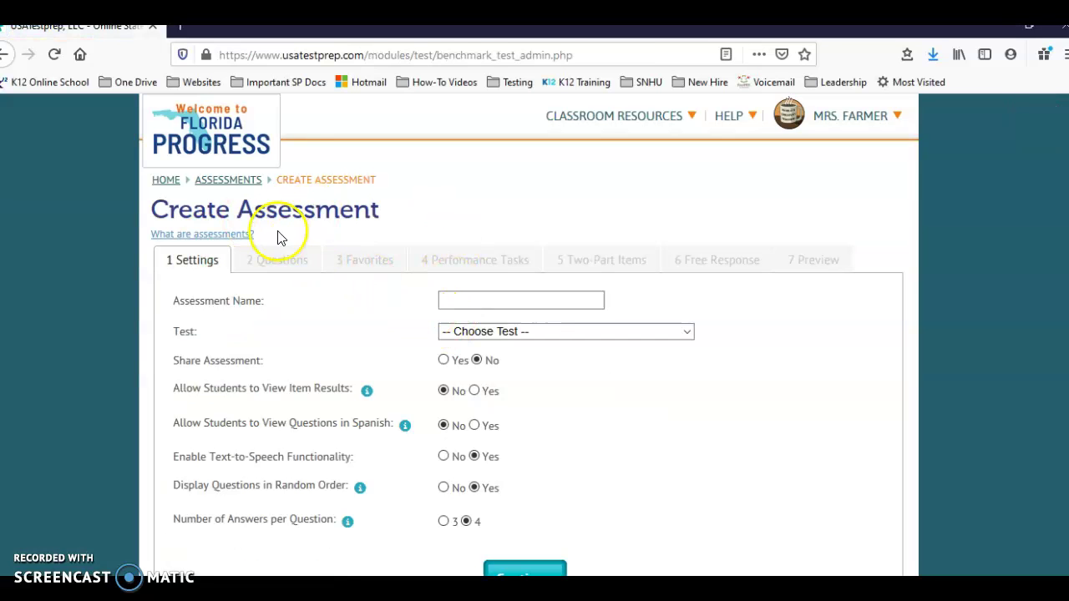
left_click(473, 296)
type("Interim")
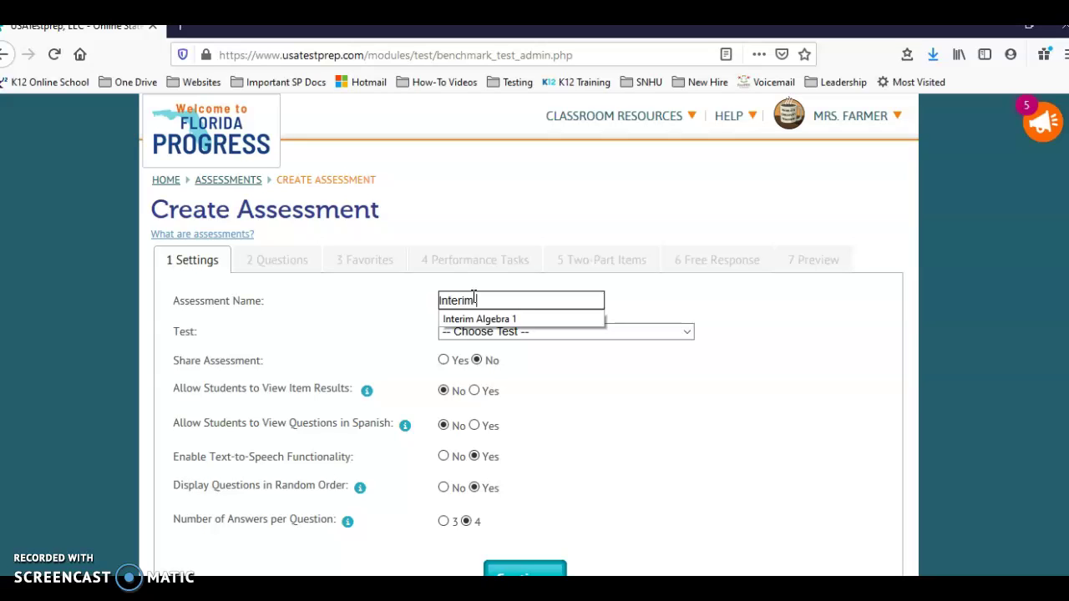
type(" Algebar 1 Practice")
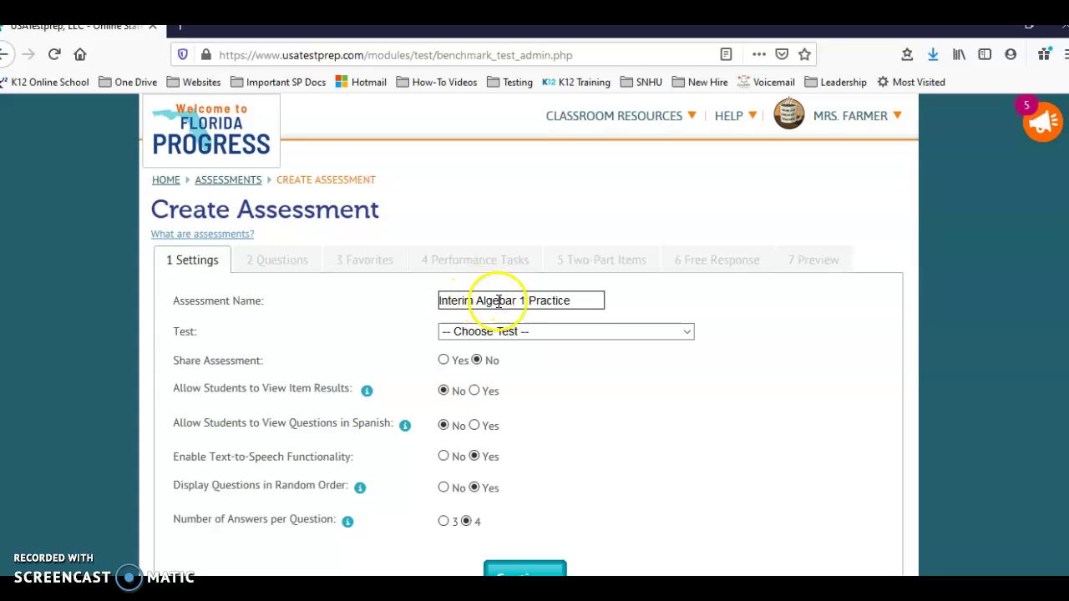
left_click(519, 299)
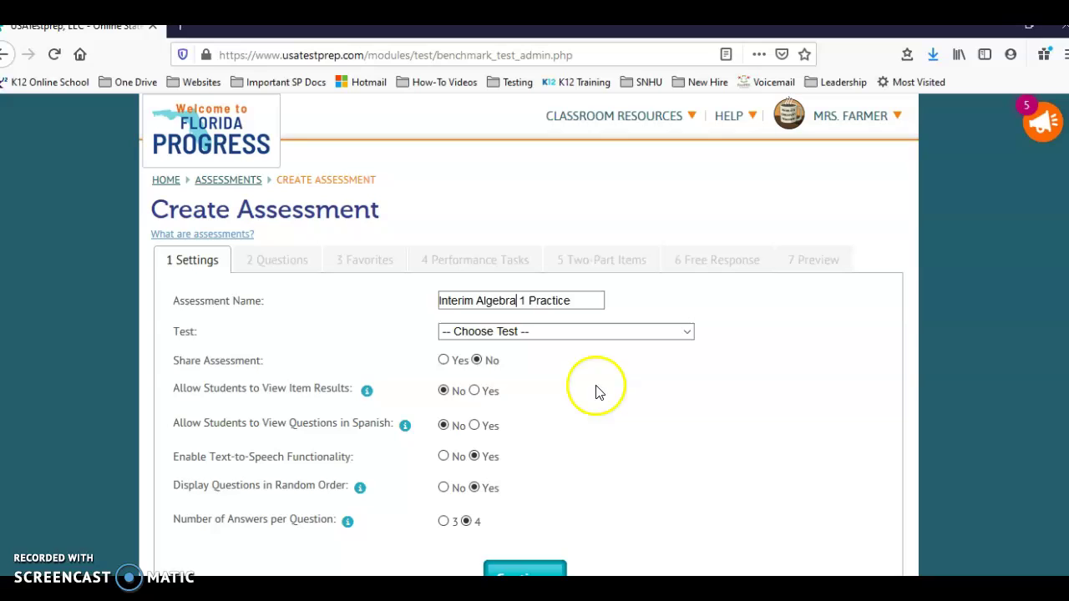
left_click(475, 331)
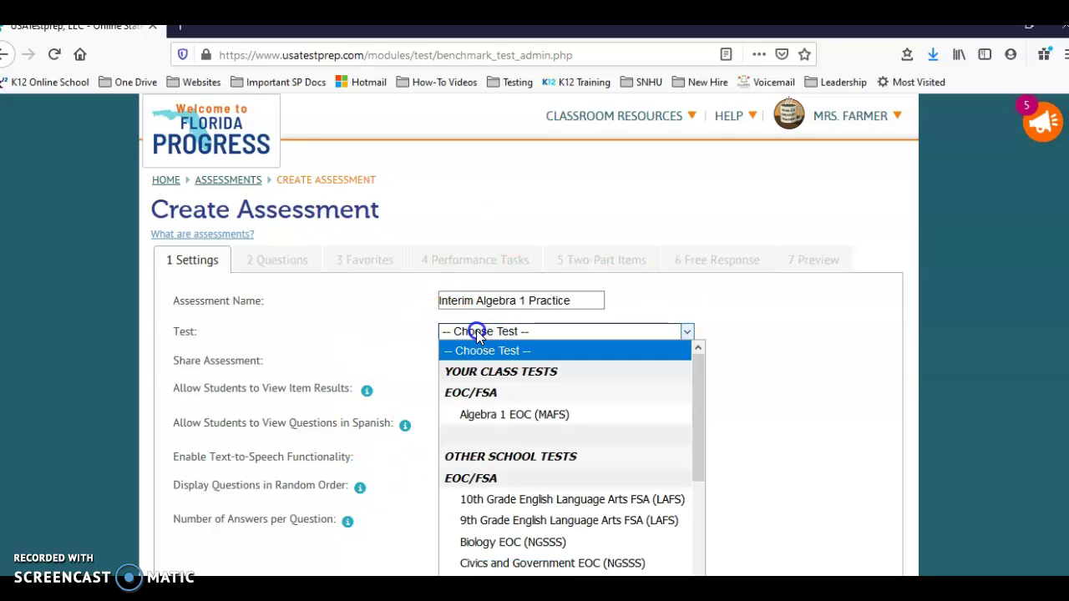
left_click(478, 414)
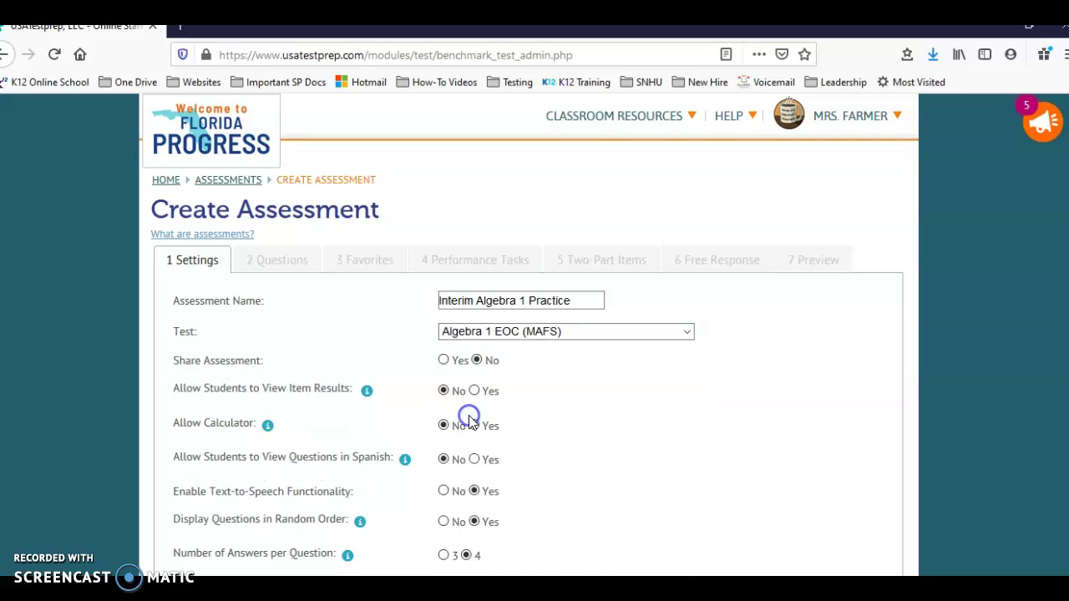
- Share the assessment, allow a calculator, and set random question order to No
scroll(553, 394, "down", 3)
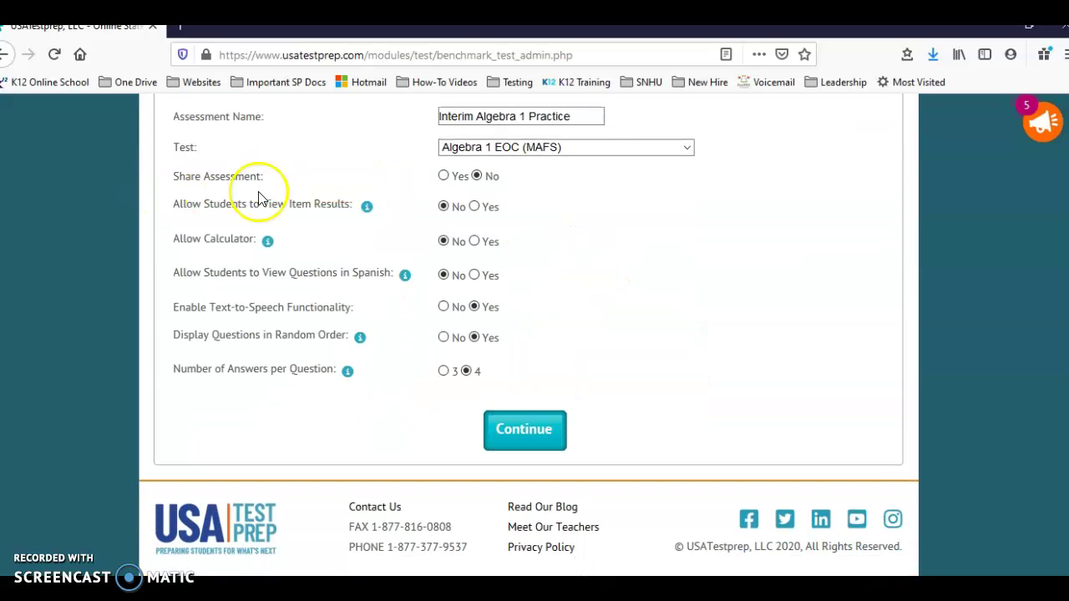
left_click(445, 179)
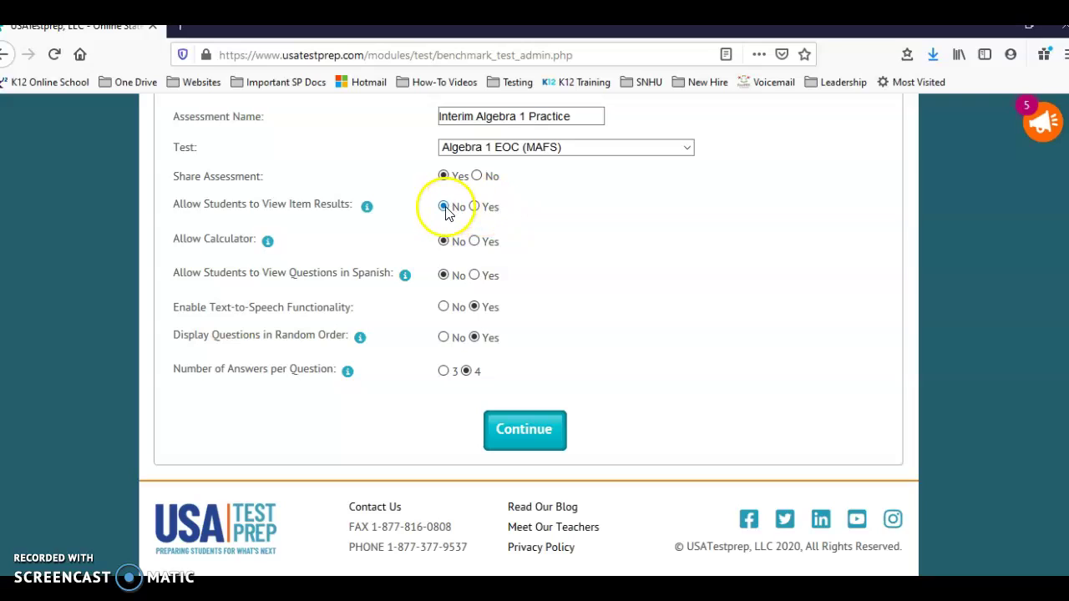
left_click(473, 242)
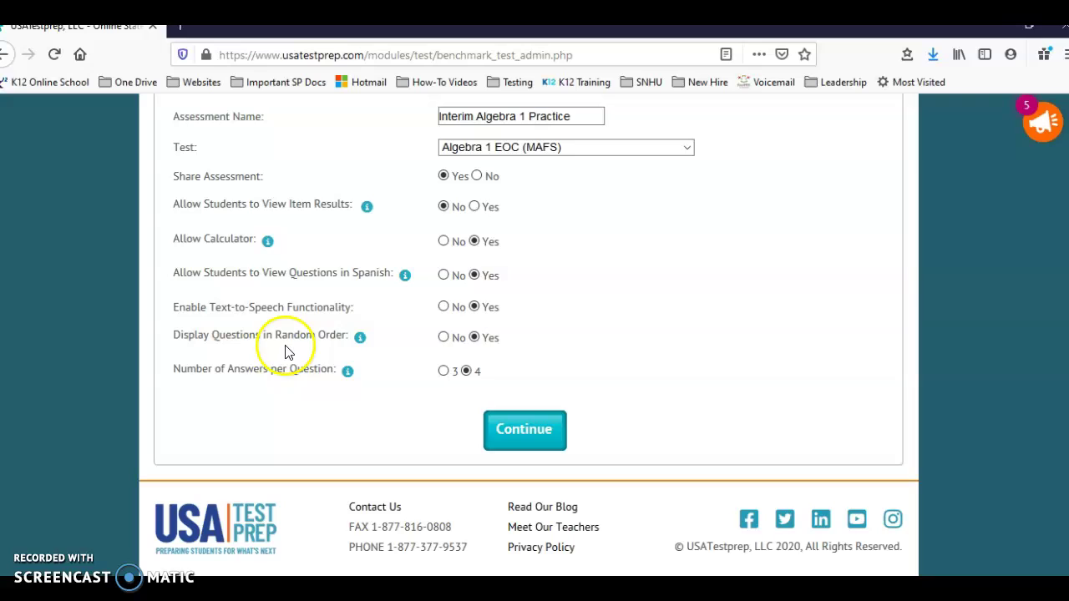
left_click(443, 339)
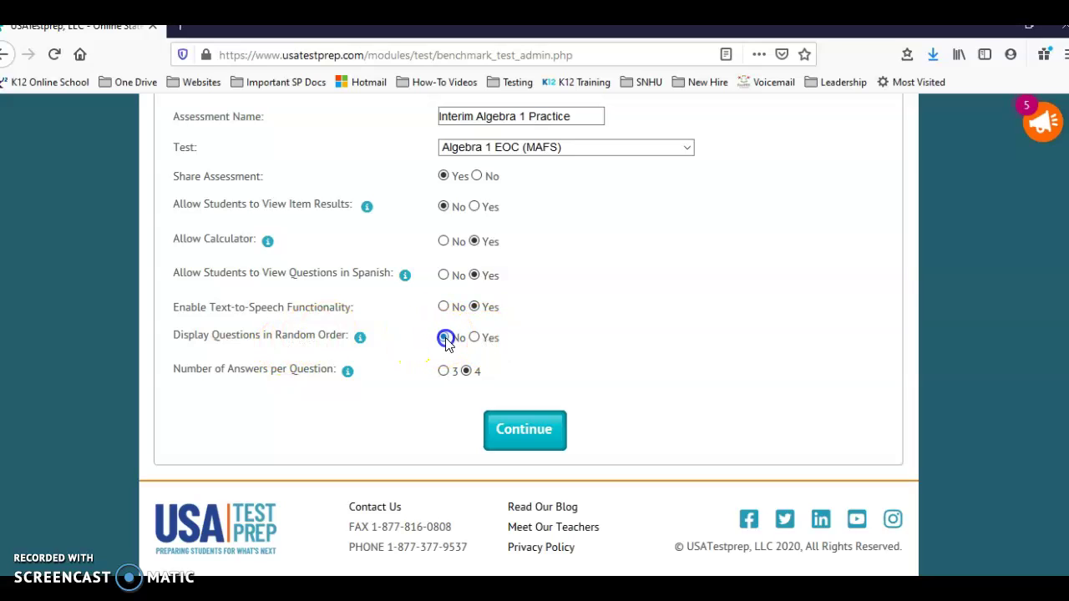
left_click(451, 337)
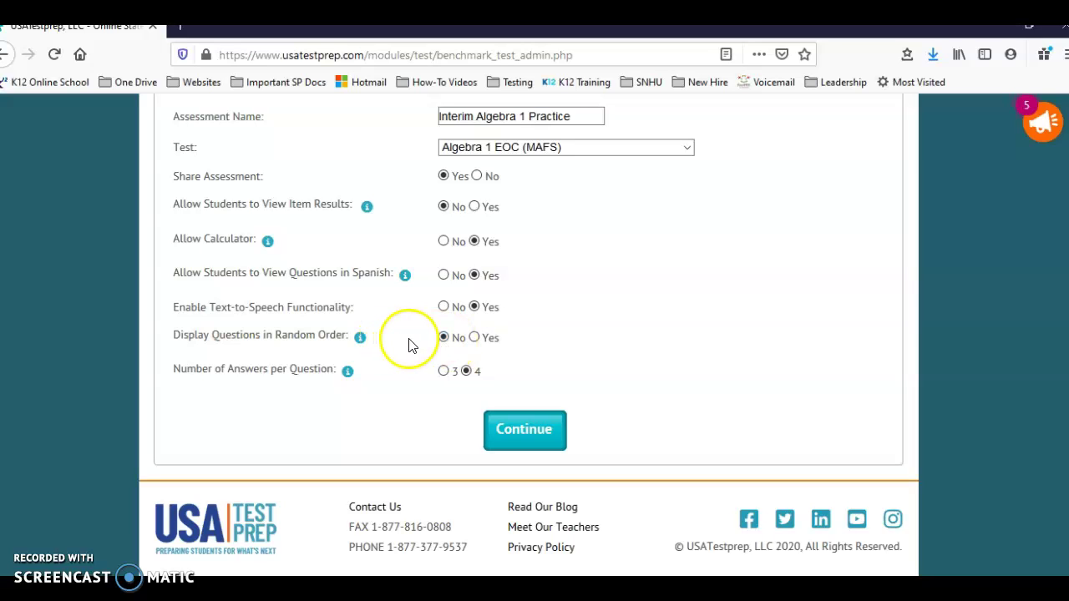
- Continue to the questions step in I Choose mode, filtered to the Algebra and Modeling domain
left_click(550, 440)
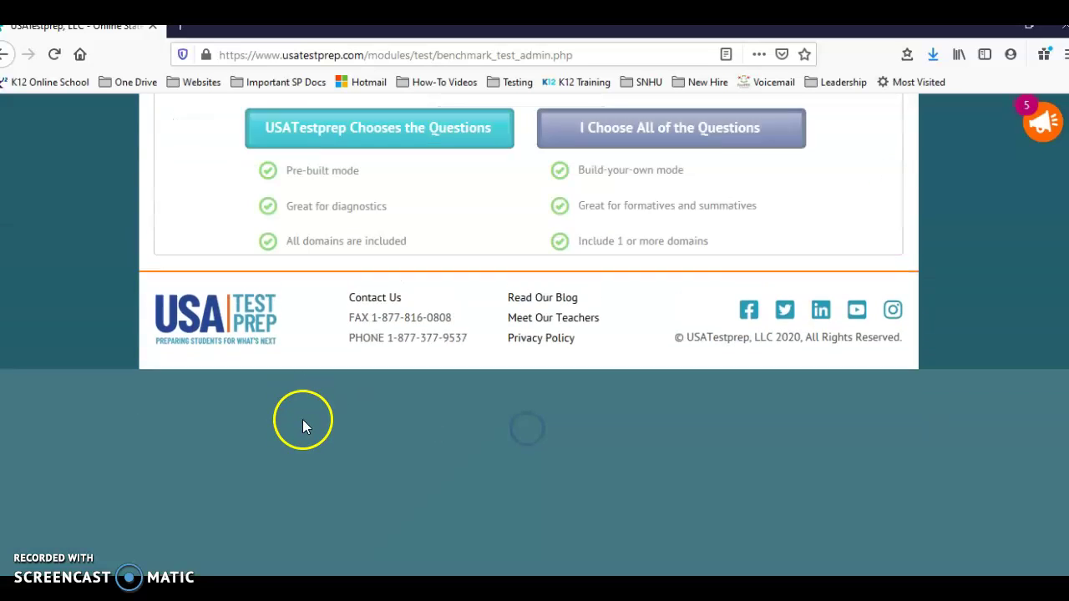
scroll(401, 267, "up", 2)
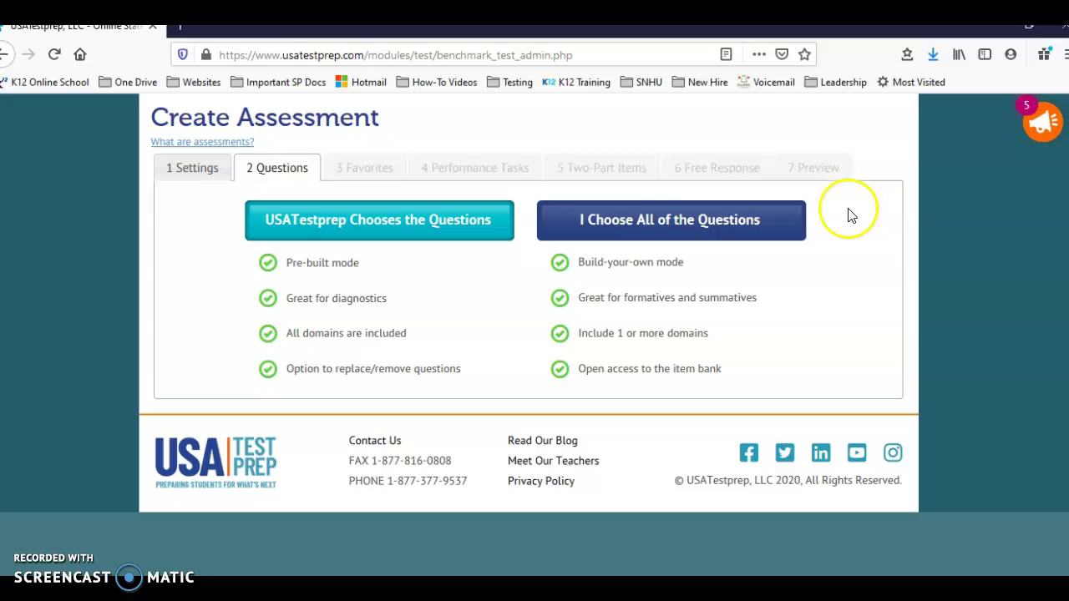
left_click(716, 227)
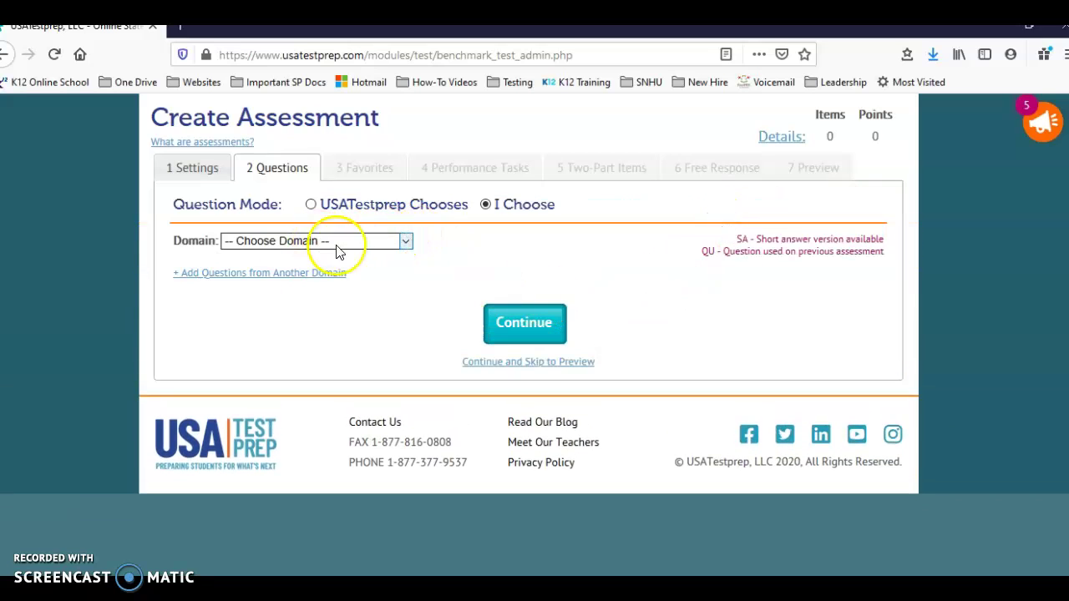
left_click(404, 240)
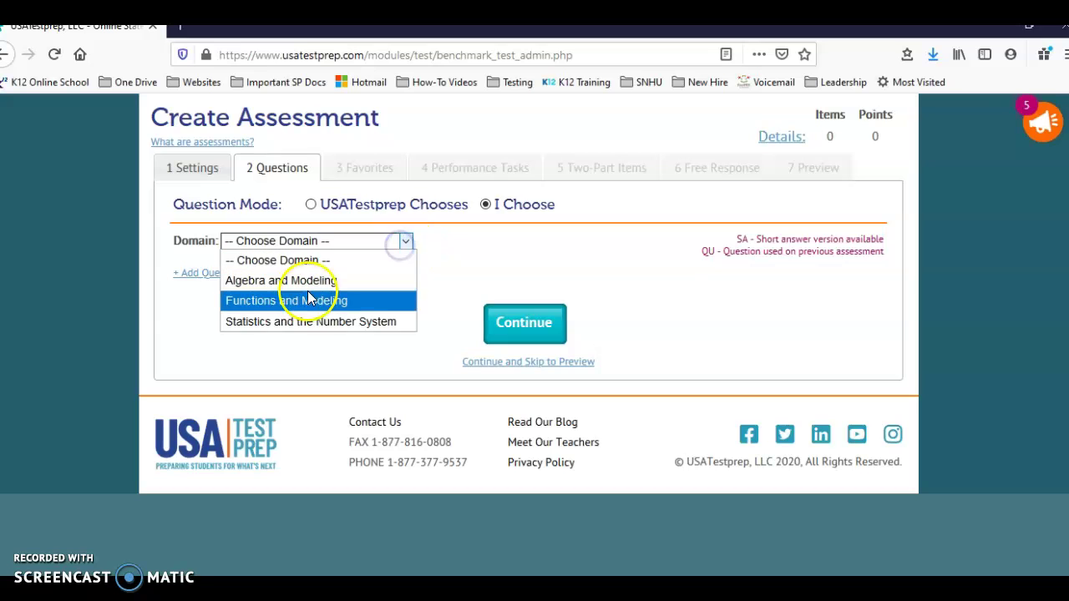
left_click(261, 284)
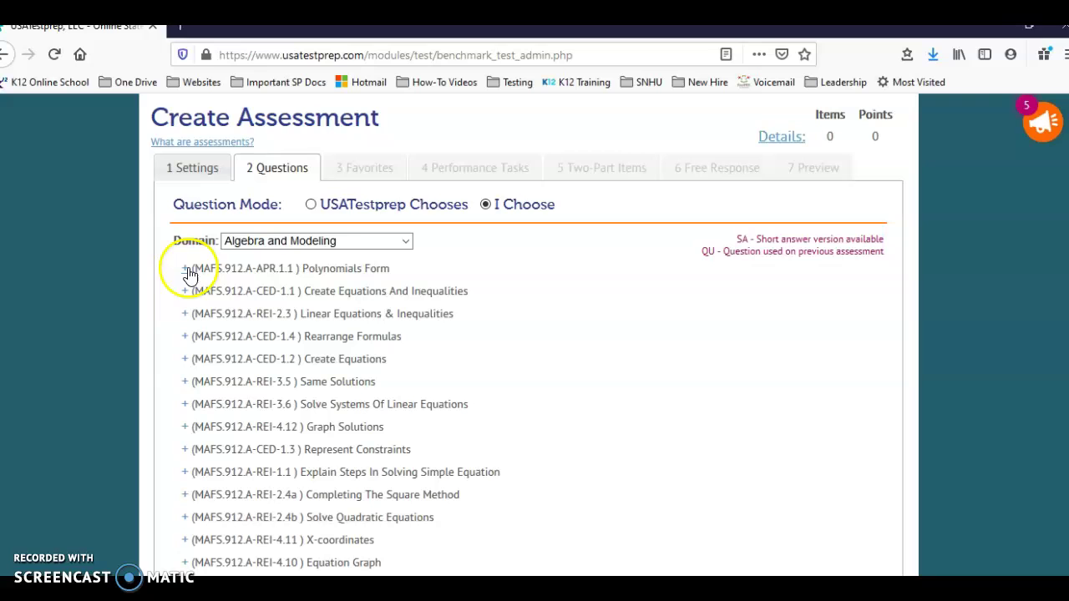
- Expand the Polynomials Form standard and sort its questions by Popularity
mouse_move(294, 280)
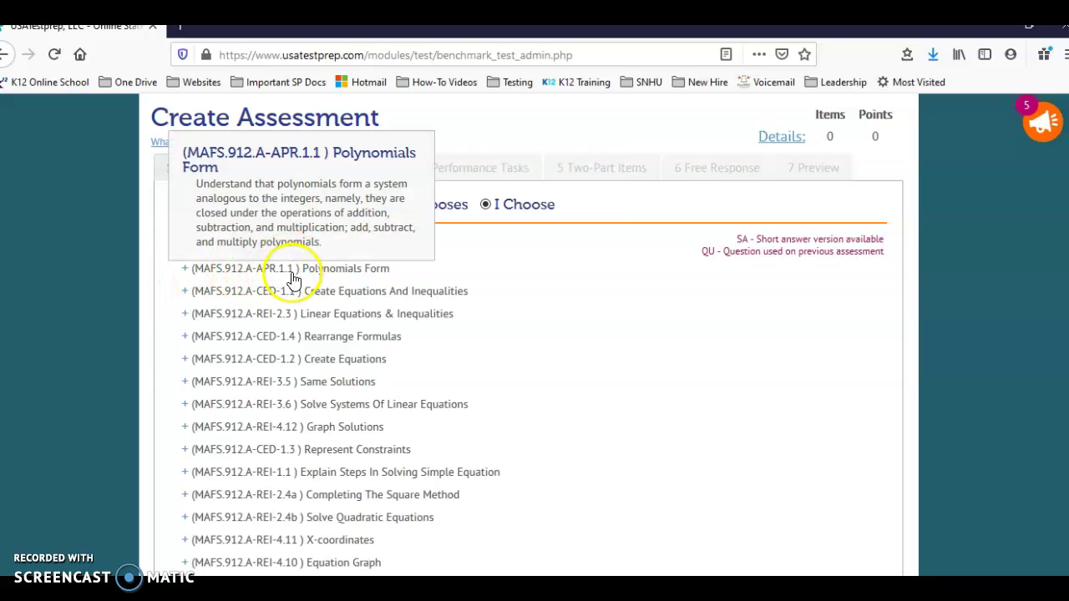
left_click(186, 269)
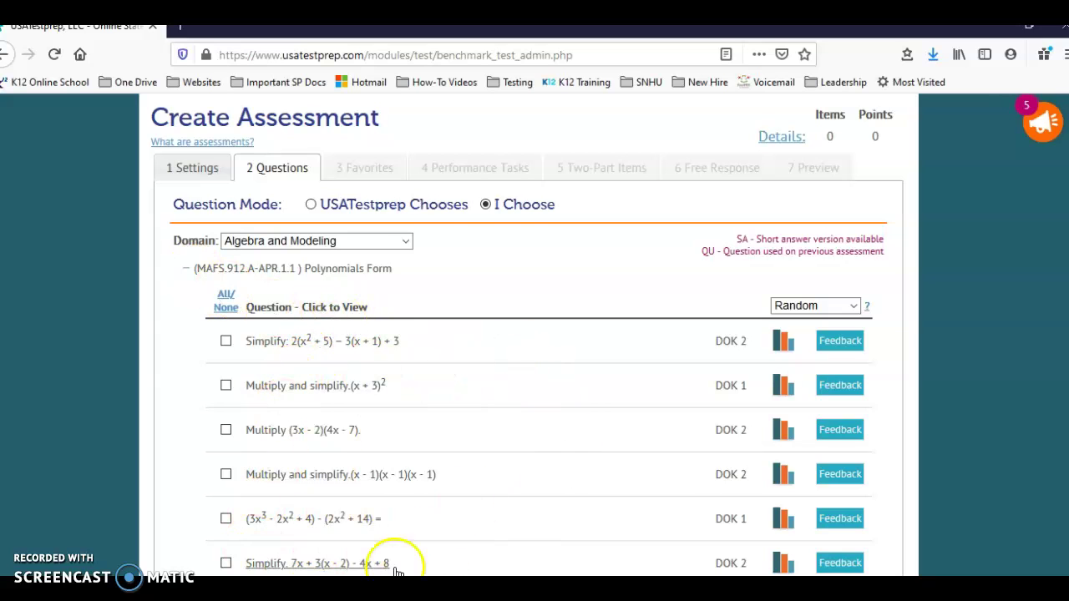
scroll(315, 431, "down", 3)
scroll(312, 431, "up", 2)
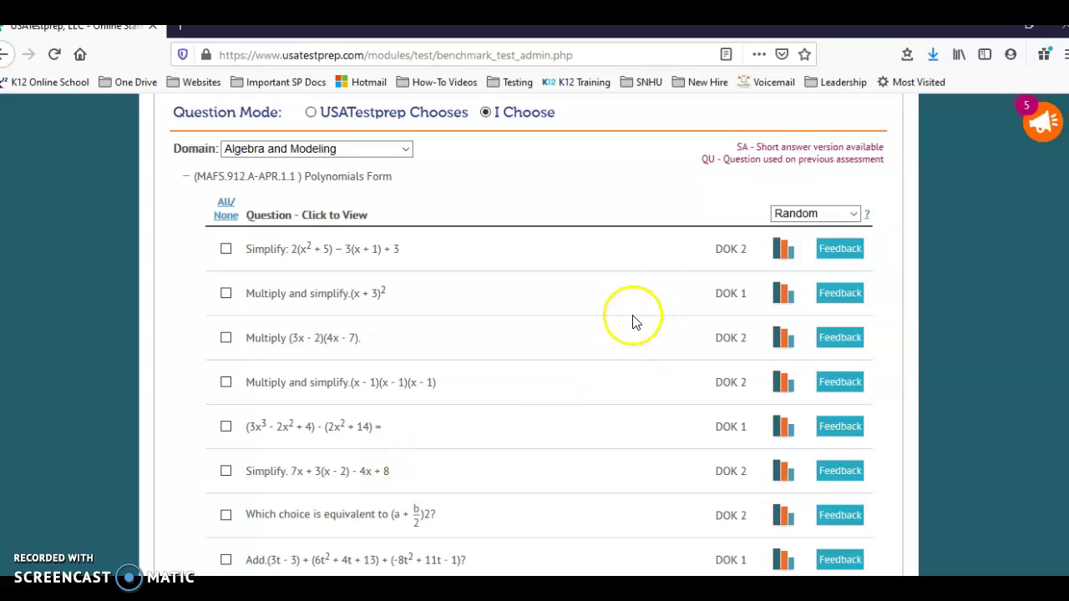
left_click(812, 215)
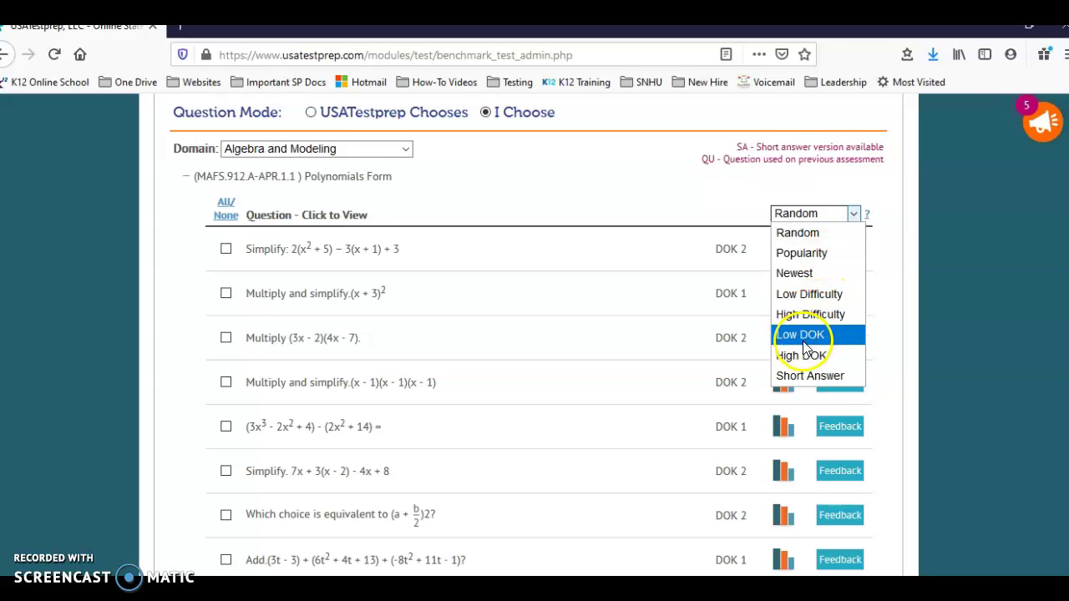
left_click(803, 252)
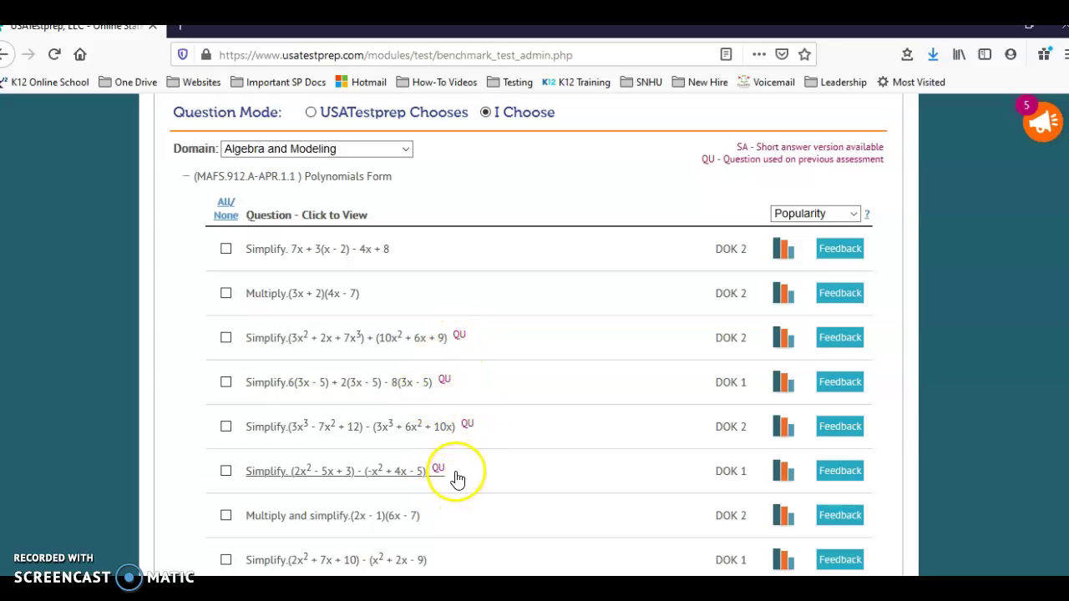
- Preview the Polynomials Form questions and add the Multiply and Simplify questions to the assessment
left_click(329, 250)
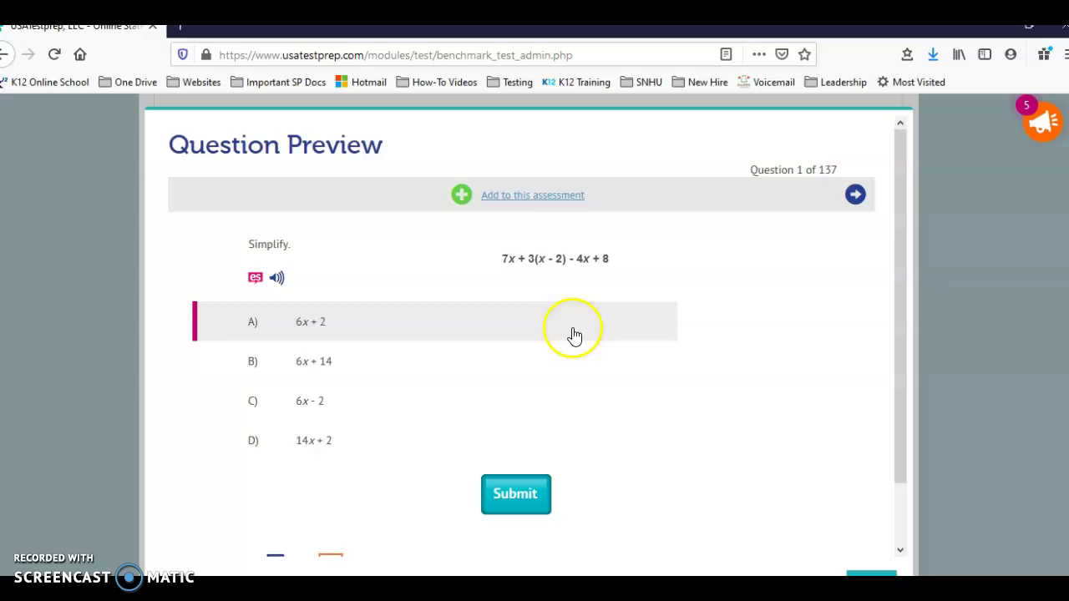
left_click(525, 201)
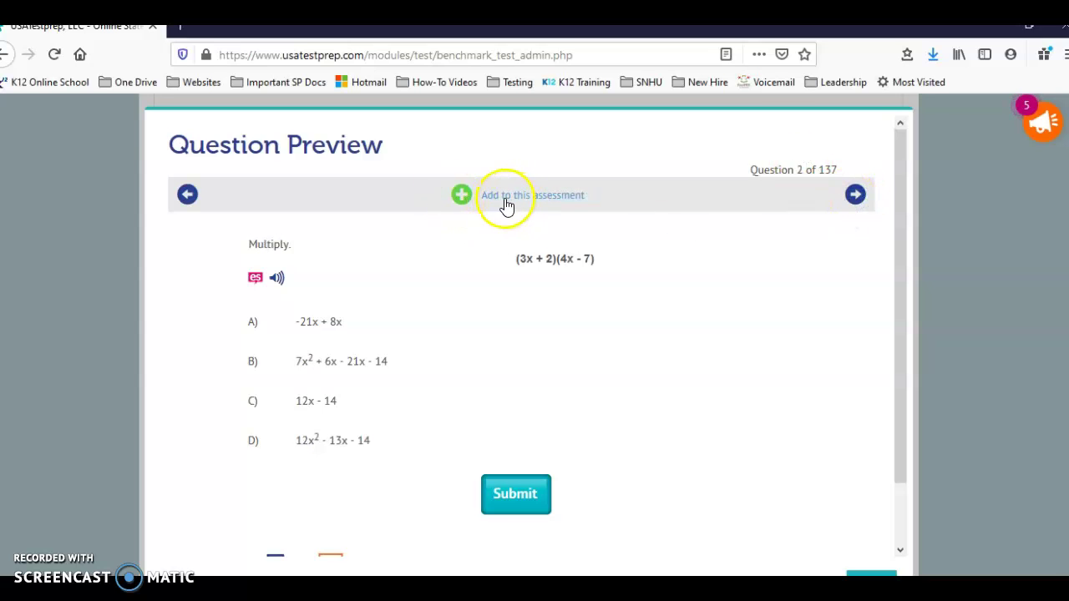
left_click(505, 205)
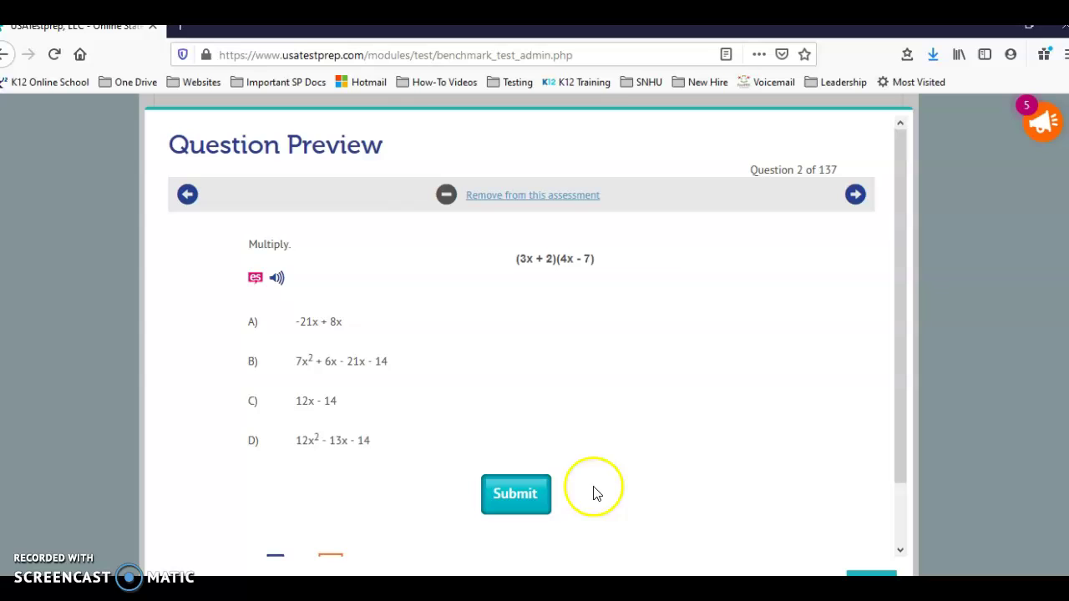
left_click(851, 195)
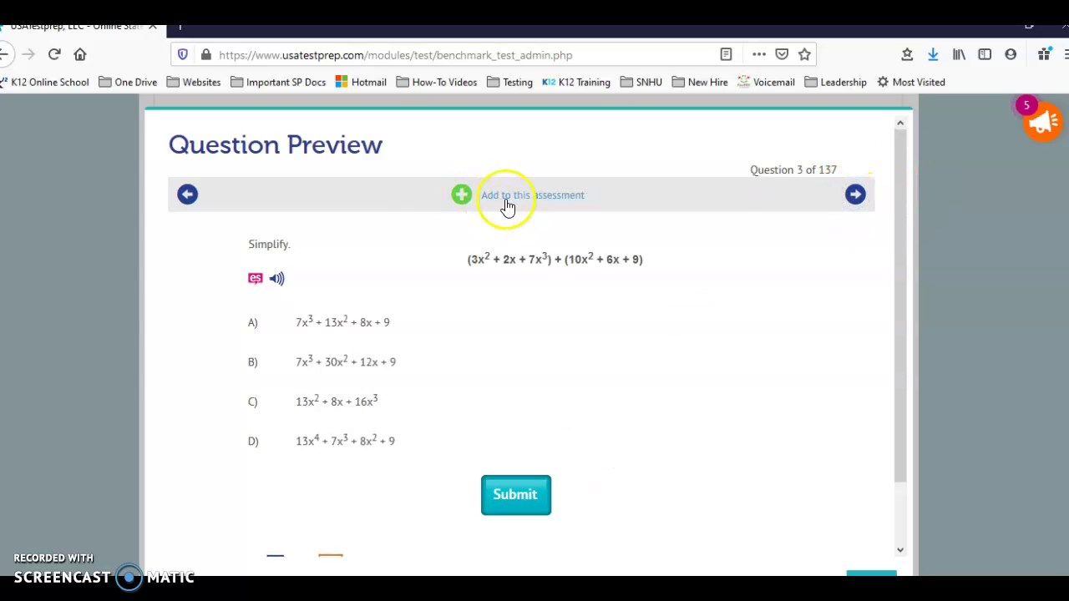
left_click(505, 202)
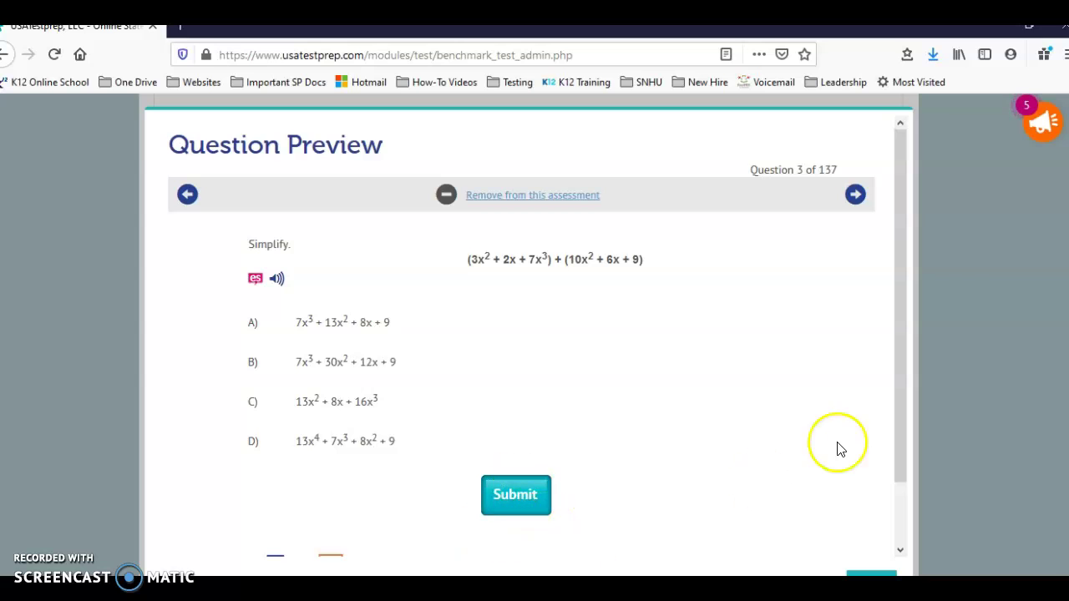
- Try out an answer in the question preview, then return to the previous question
scroll(859, 415, "down", 2)
scroll(418, 417, "up", 2)
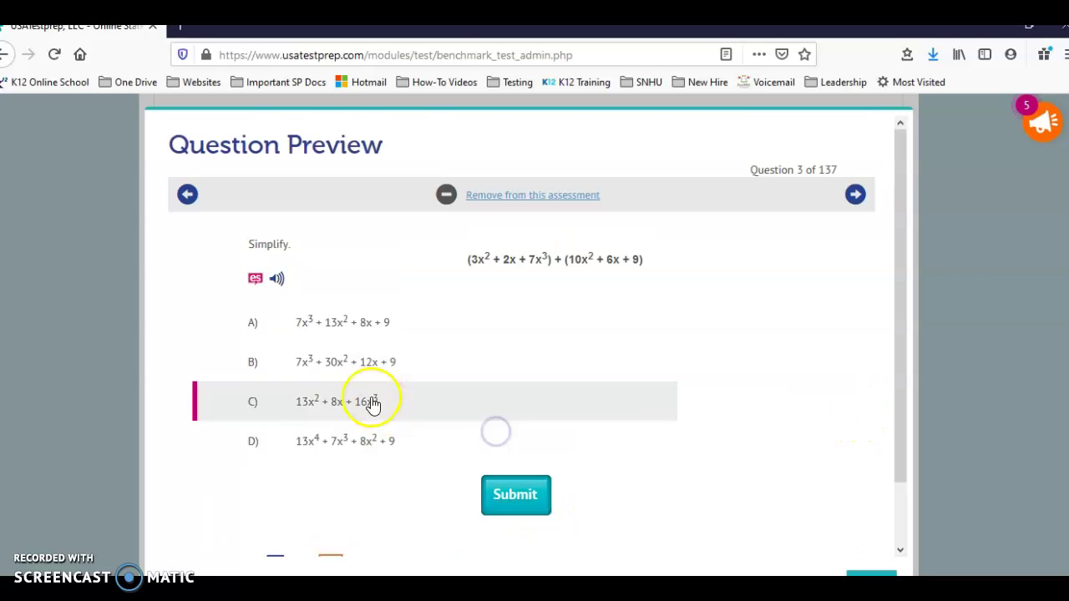
left_click(514, 494)
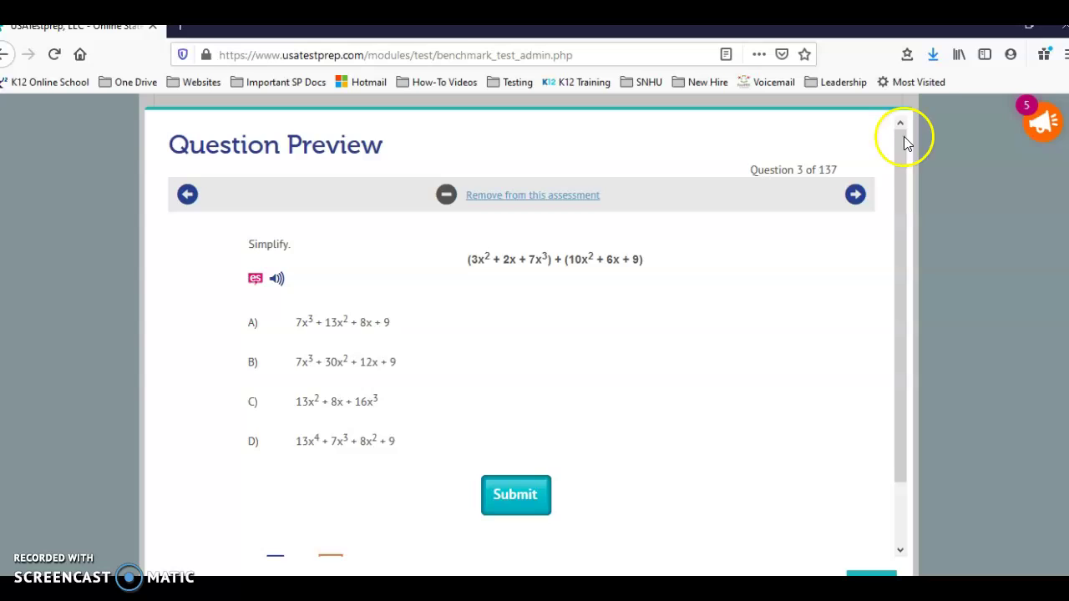
scroll(518, 409, "down", 2)
scroll(518, 409, "up", 2)
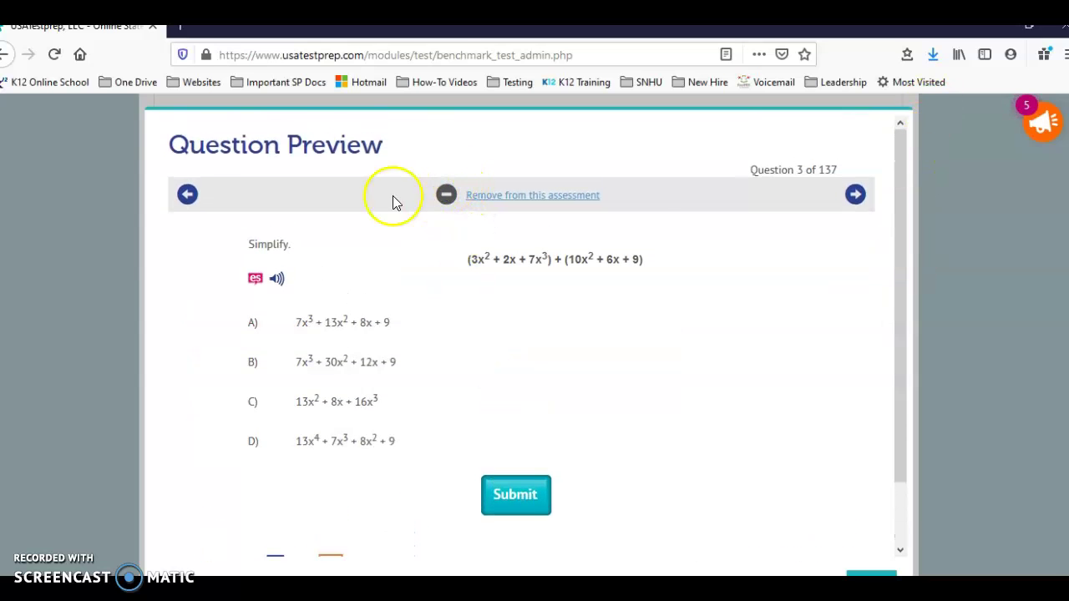
left_click(188, 197)
- Close the preview, check the 3 items worth 3 points, and collapse Polynomials Form
left_click(524, 495)
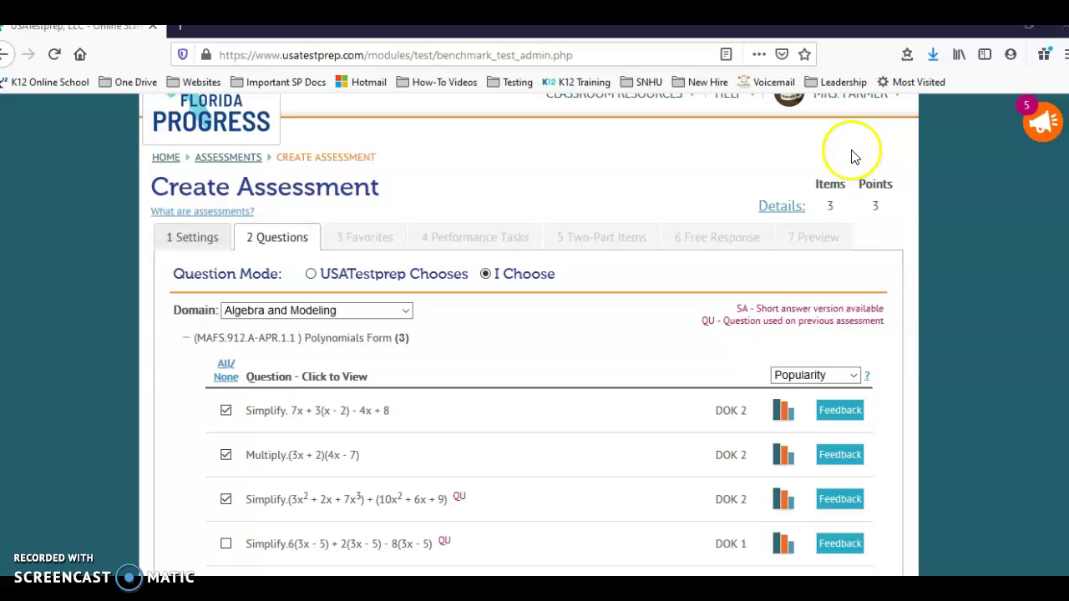
triple_click(828, 184)
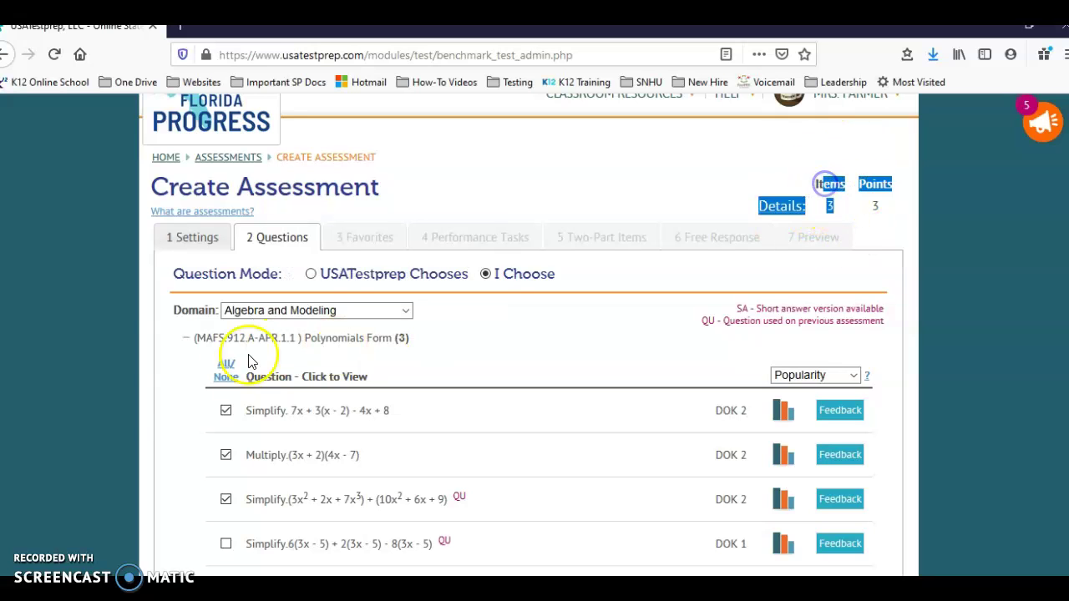
left_click(185, 338)
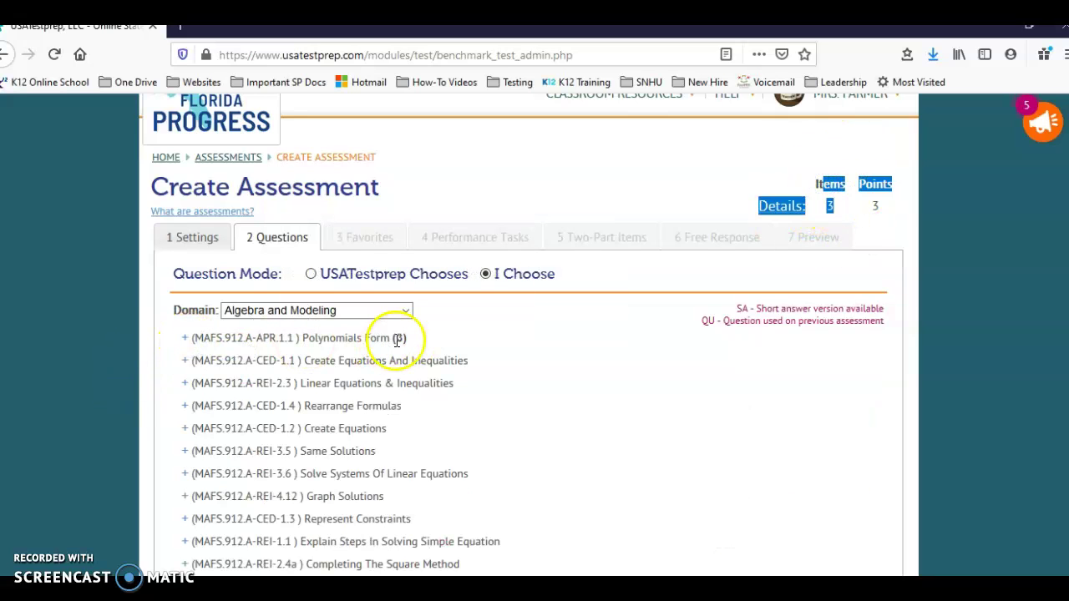
- Add questions from the Functions and Modeling domain and continue to the Favorites step
scroll(250, 318, "down", 2)
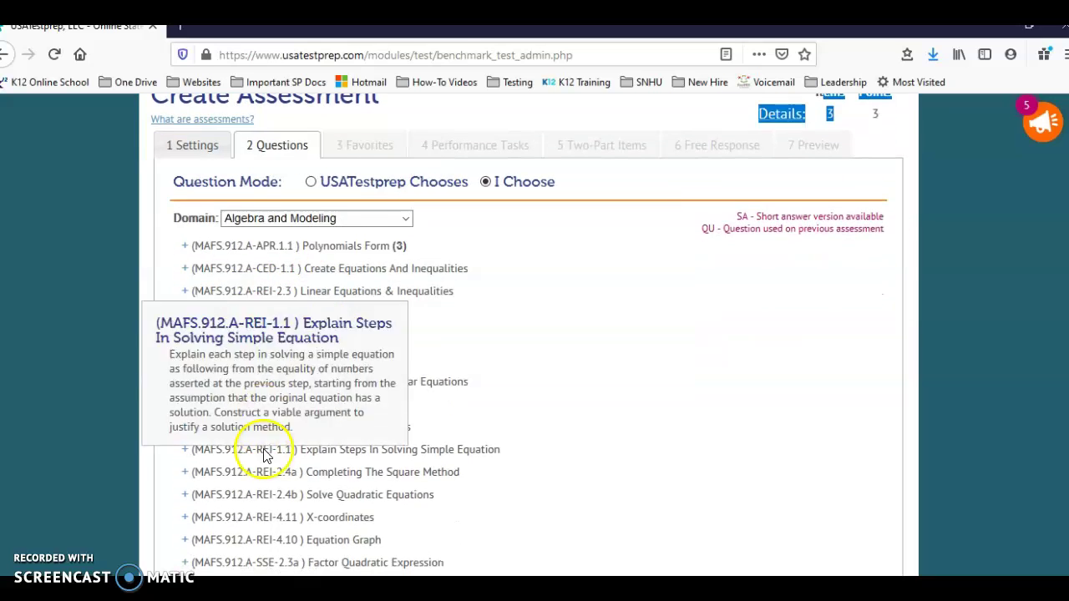
scroll(541, 443, "down", 5)
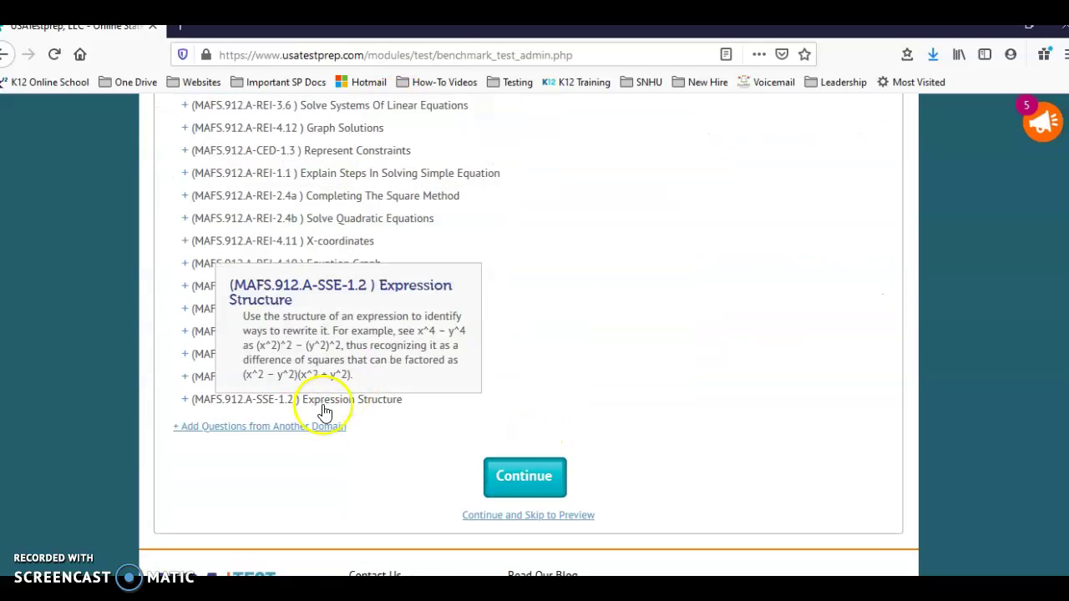
left_click(267, 428)
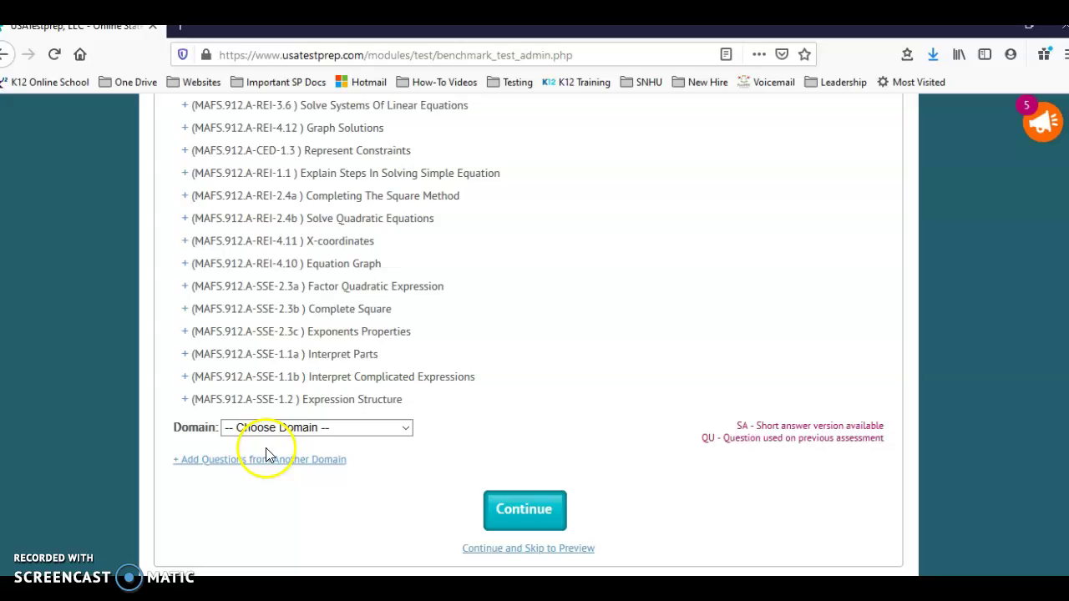
left_click(270, 429)
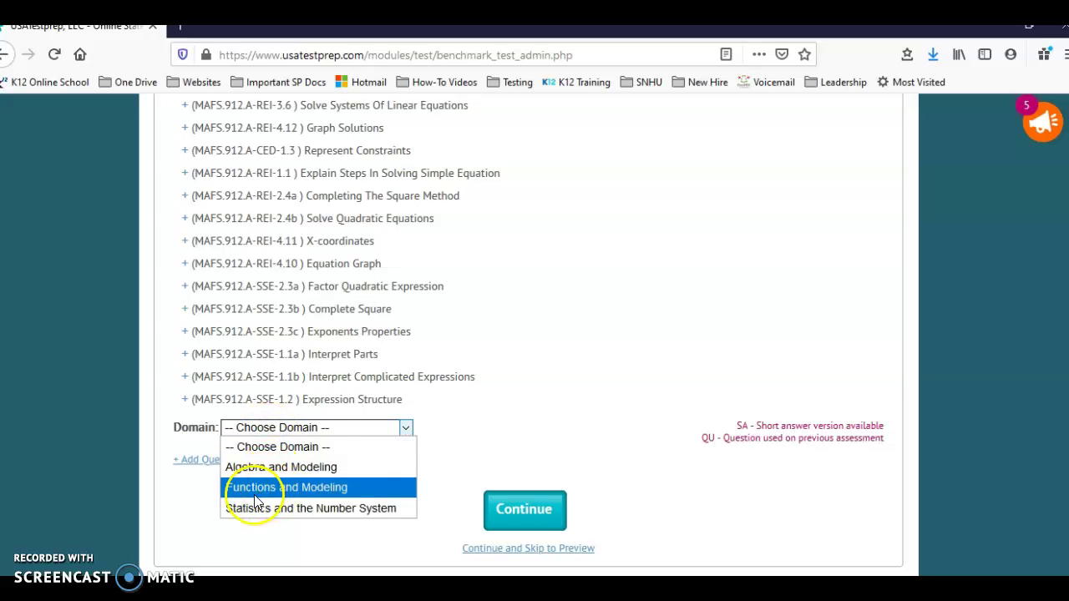
left_click(256, 493)
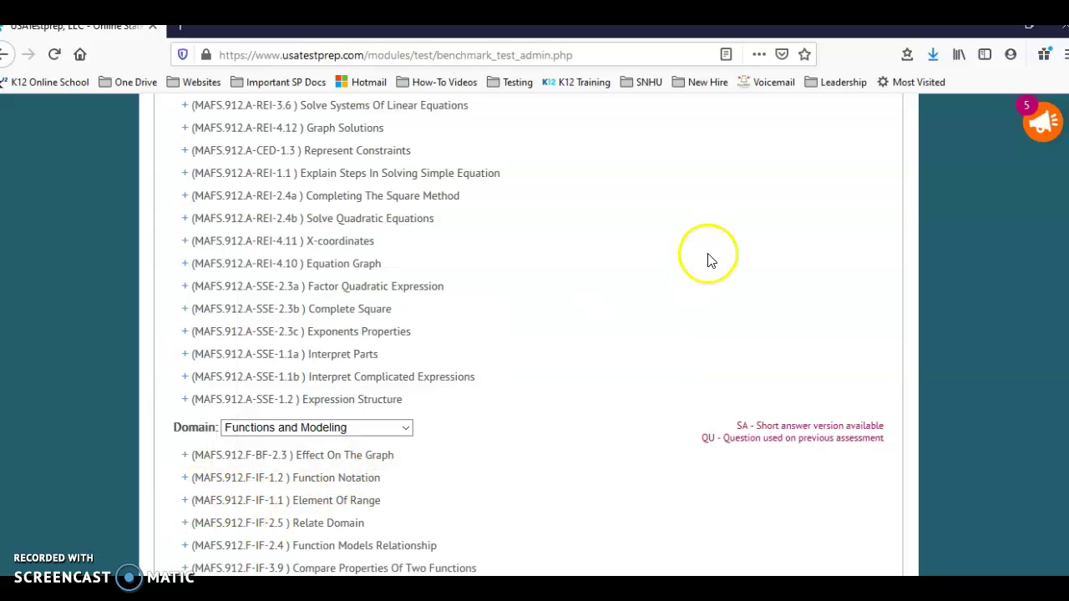
scroll(708, 259, "down", 10)
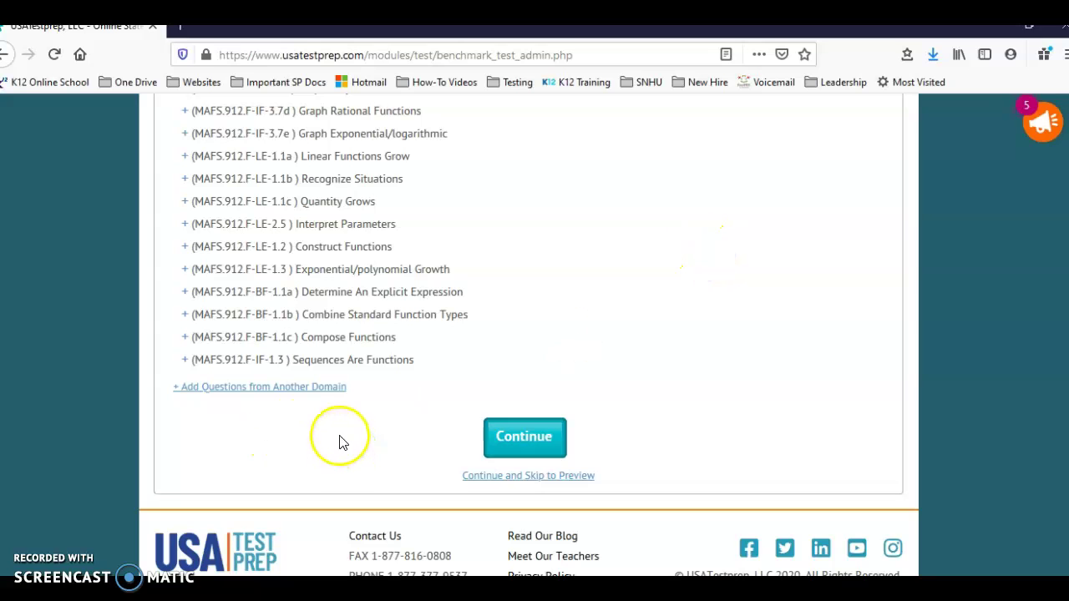
left_click(513, 441)
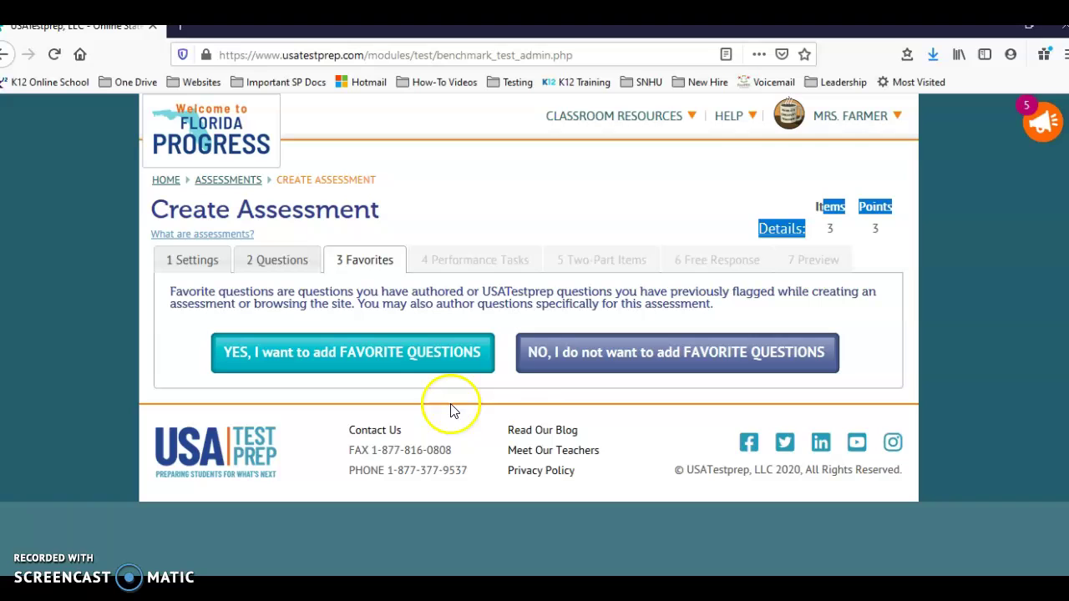
- Decline favorites, performance tasks, two-part items and free response to reach the Preview step
left_click(645, 361)
left_click(472, 261)
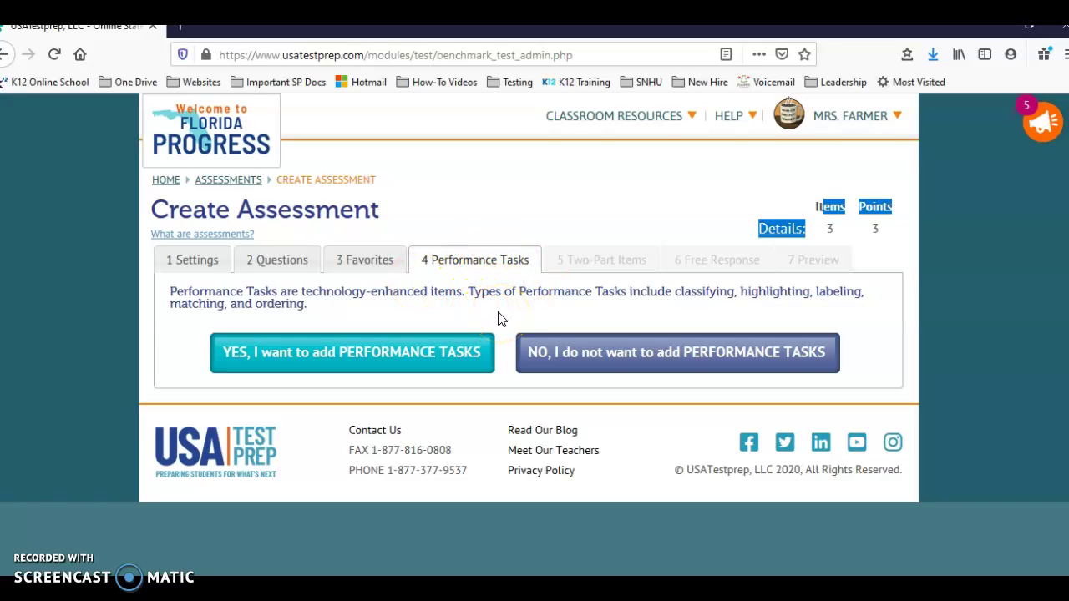
left_click(500, 317)
left_click(675, 294)
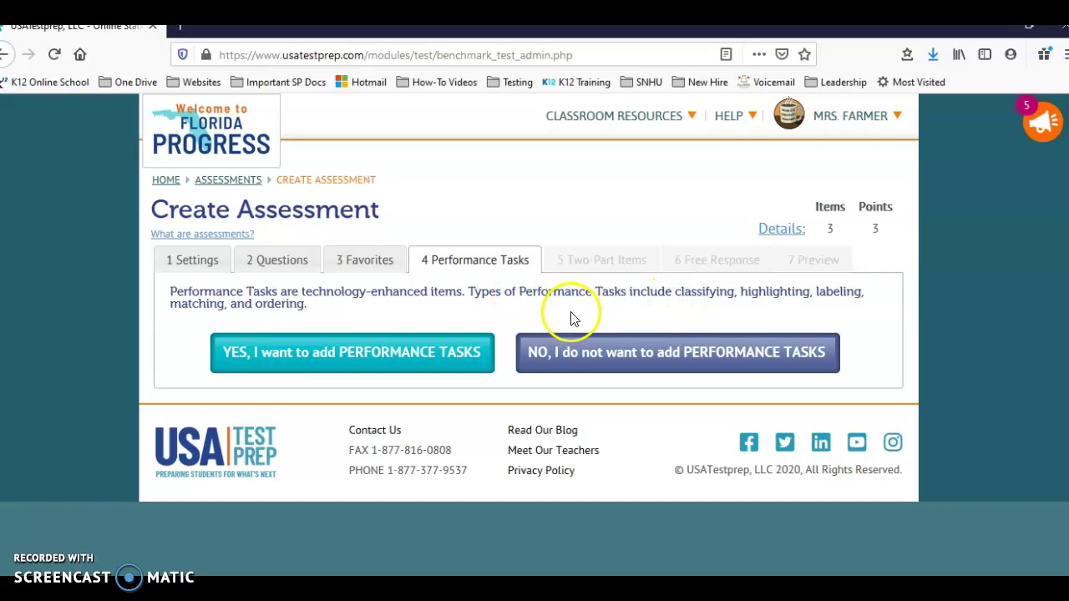
left_click(555, 352)
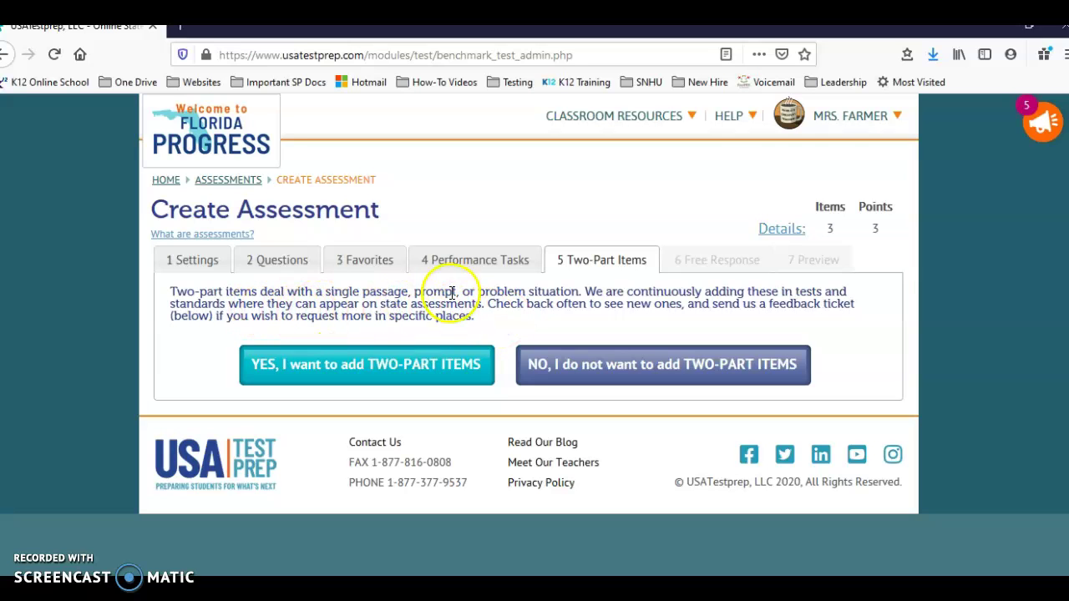
left_click(591, 368)
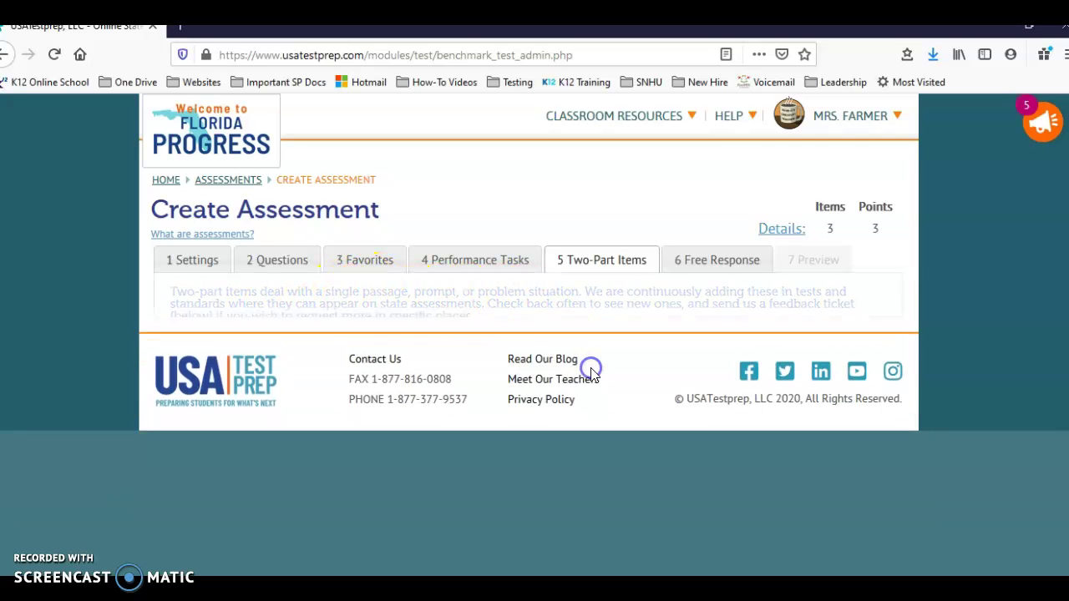
left_click(688, 289)
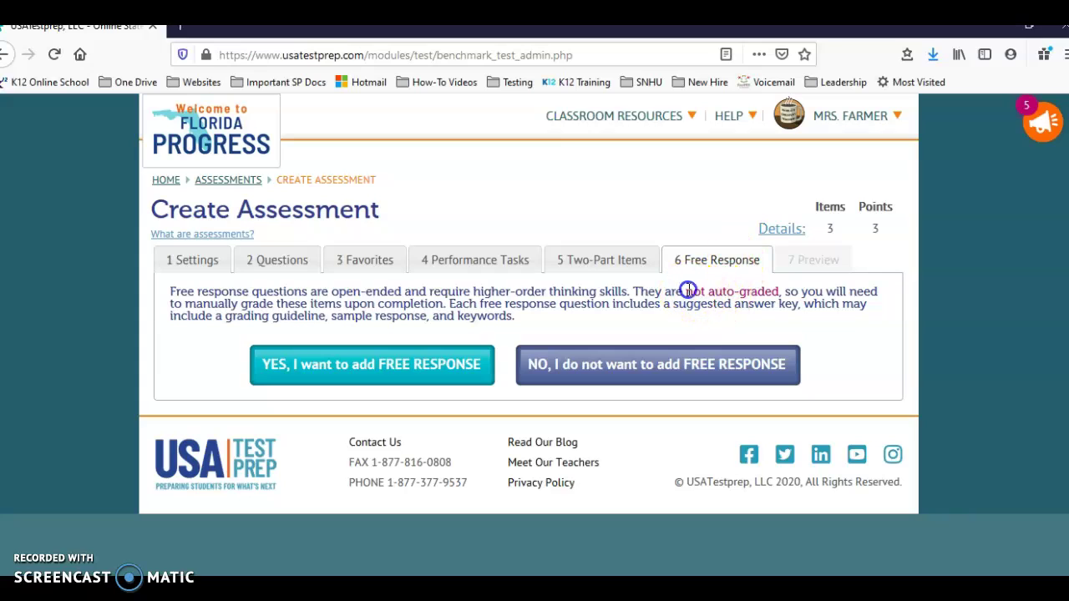
left_click_drag(687, 290, 763, 289)
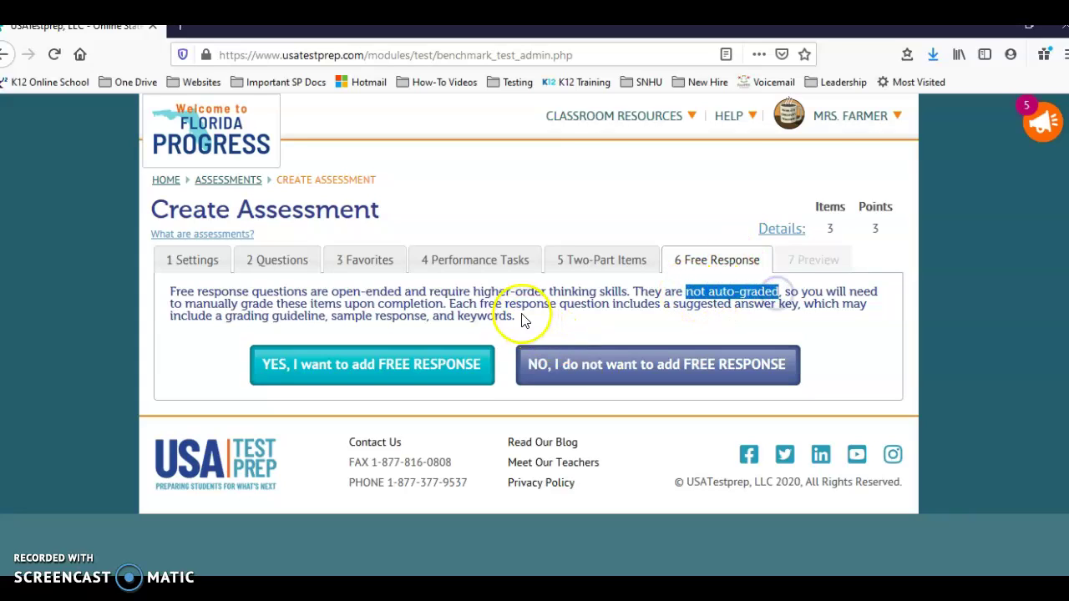
left_click(524, 322)
left_click(580, 381)
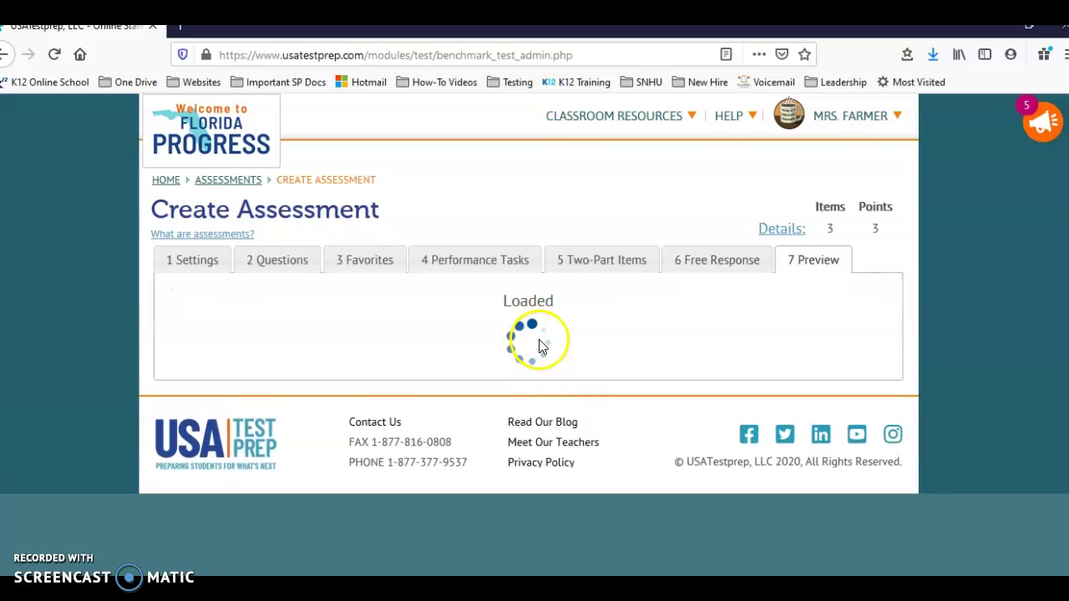
- Review the three-question preview and save the assessment
scroll(427, 385, "down", 2)
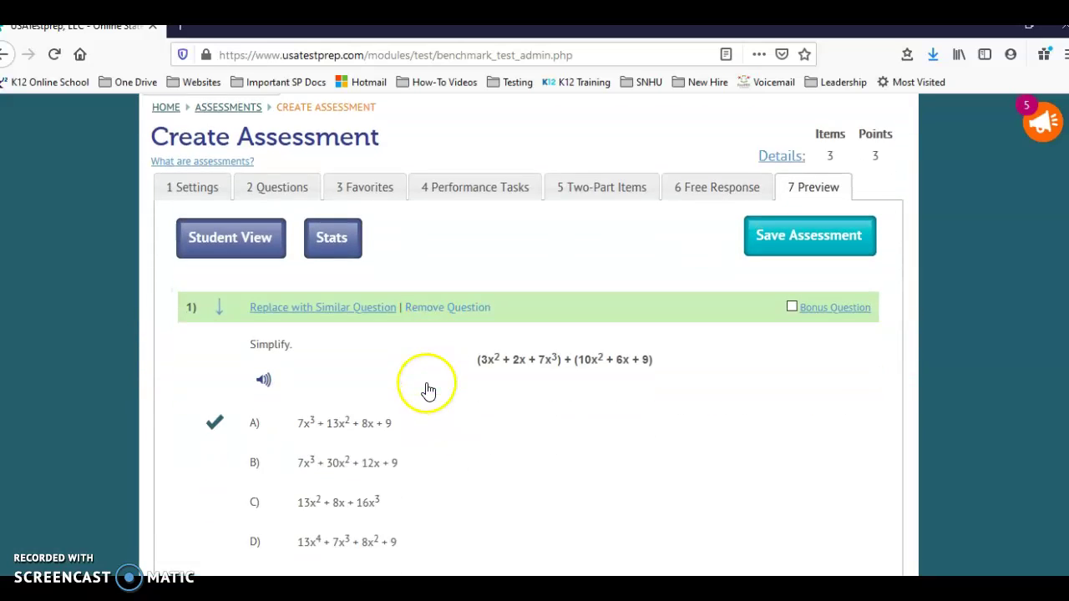
scroll(427, 390, "down", 3)
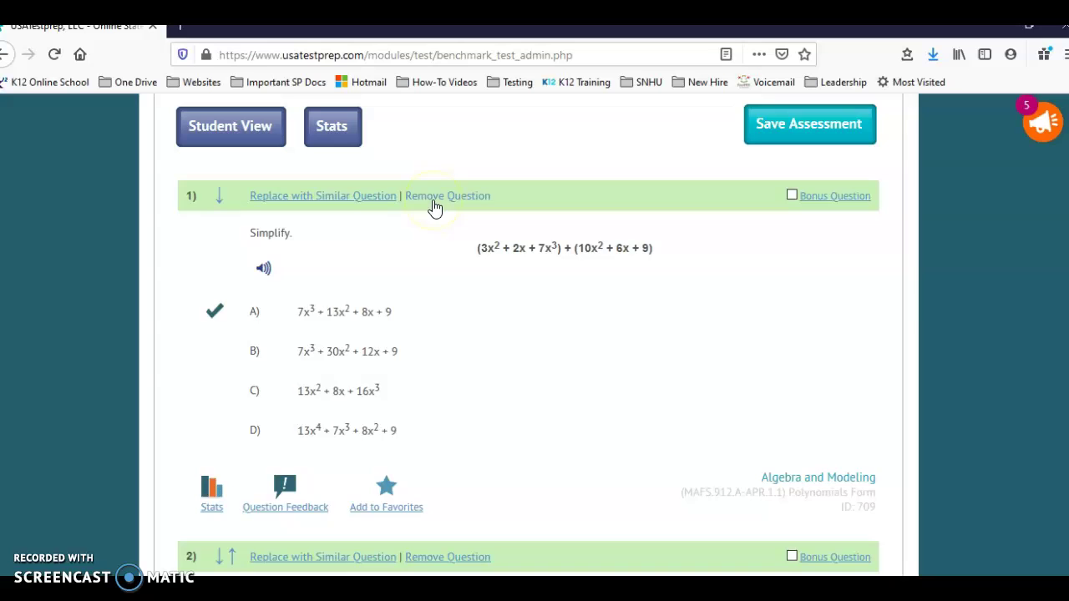
scroll(466, 323, "up", 2)
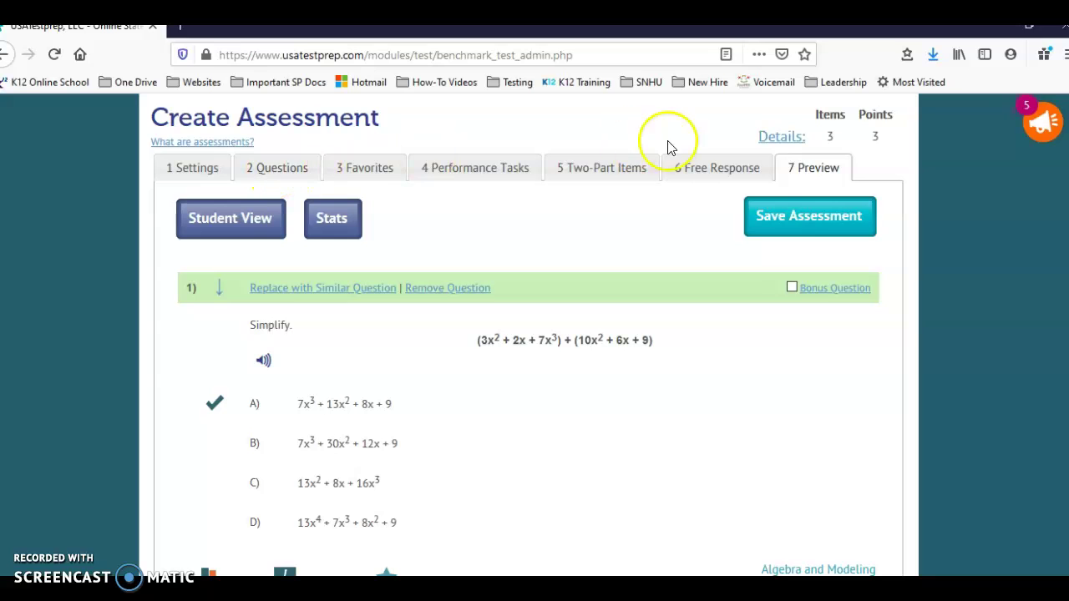
left_click(796, 223)
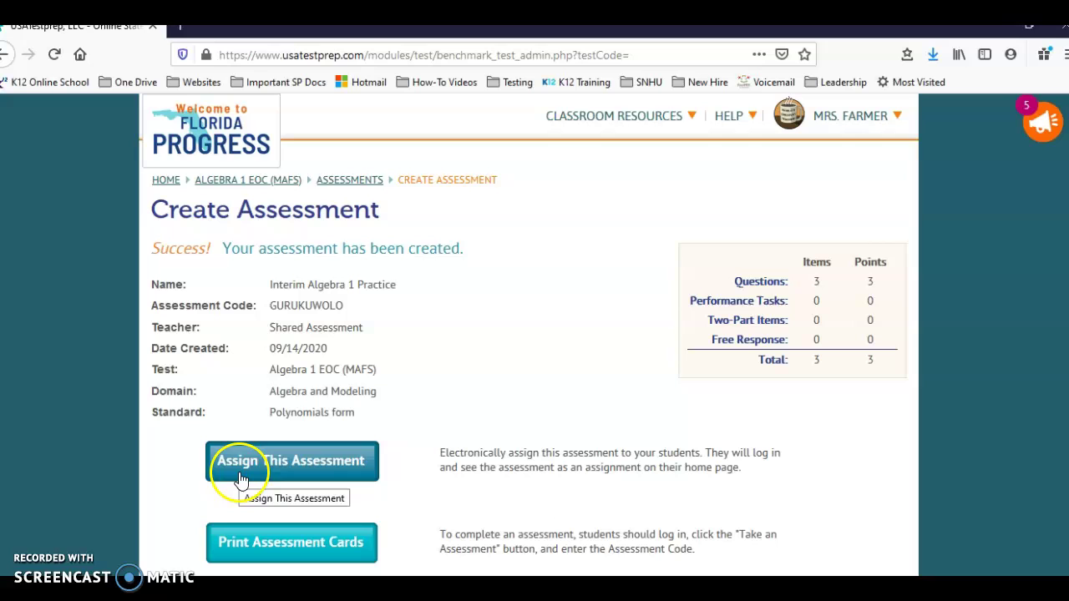
- Start assigning the new Interim Algebra 1 Practice assessment from the success page
left_click(288, 469)
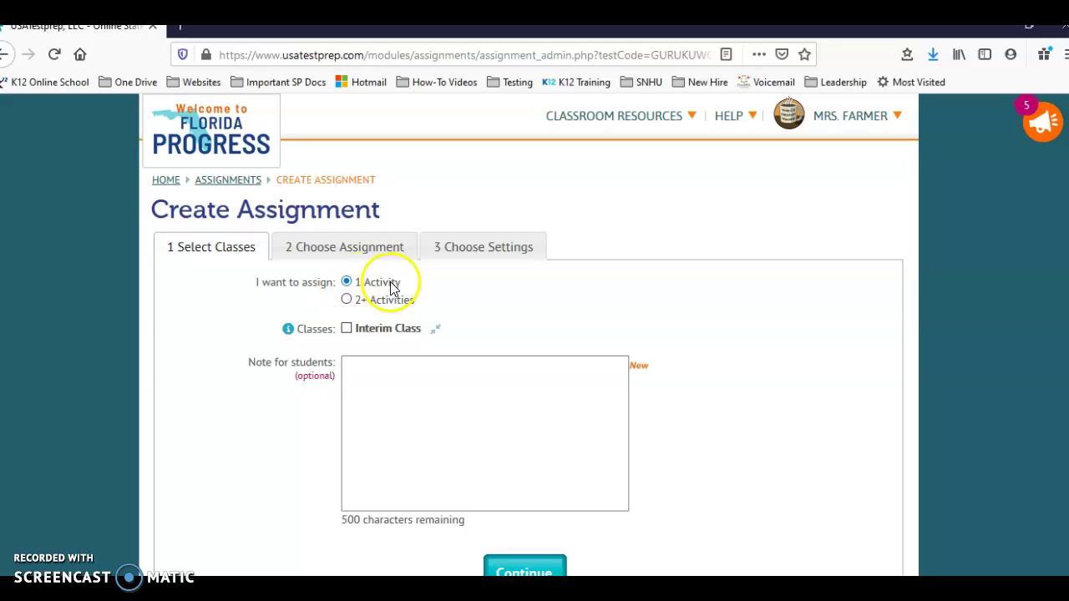
- Select Interim Class as the assignment's recipient and continue to choosing the assignment
left_click(347, 329)
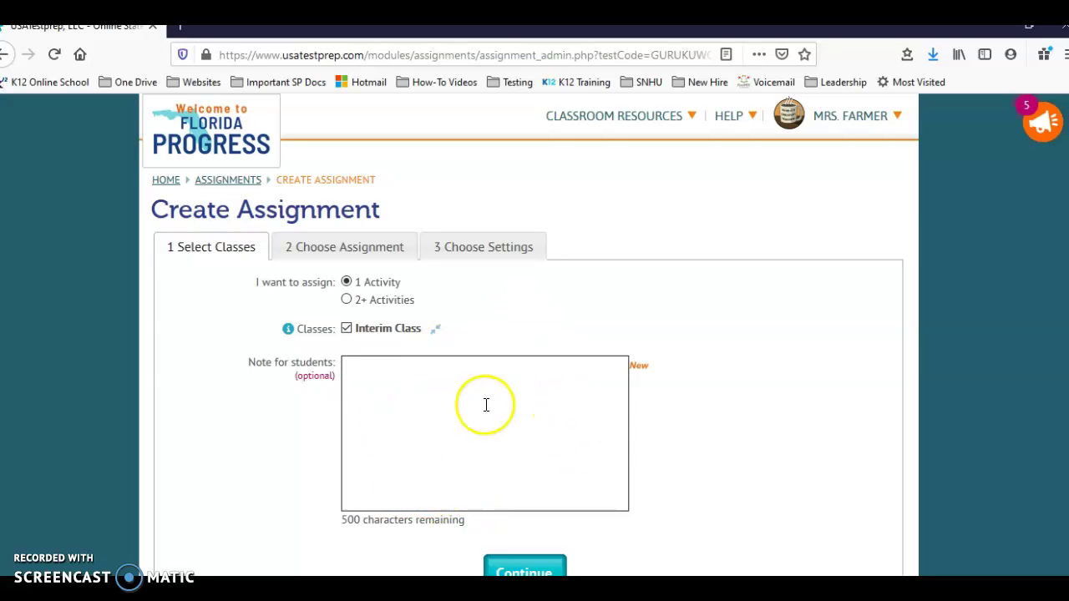
scroll(698, 412, "down", 3)
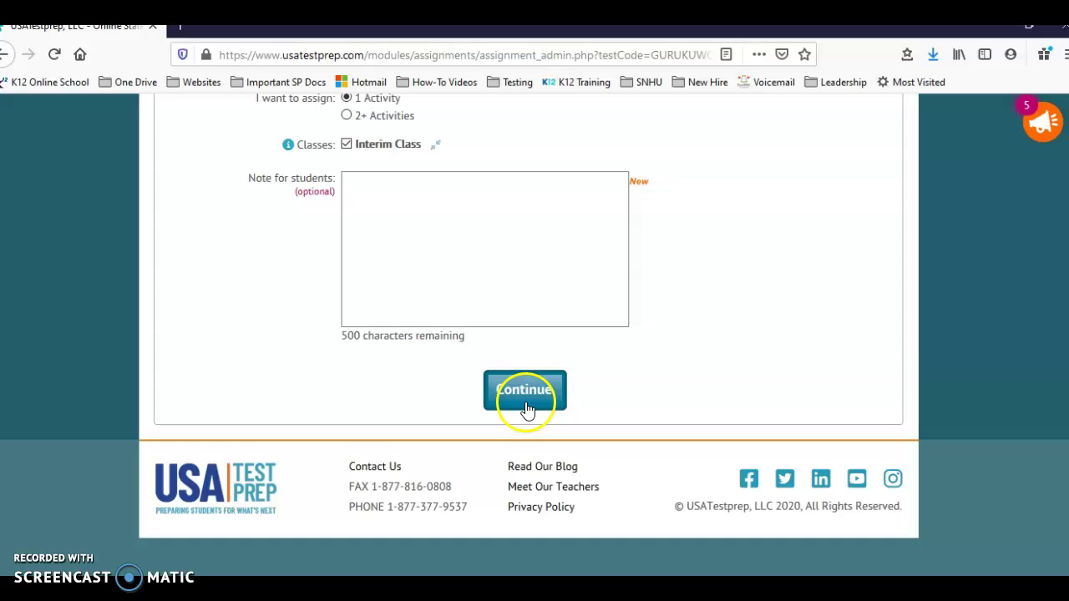
left_click(526, 405)
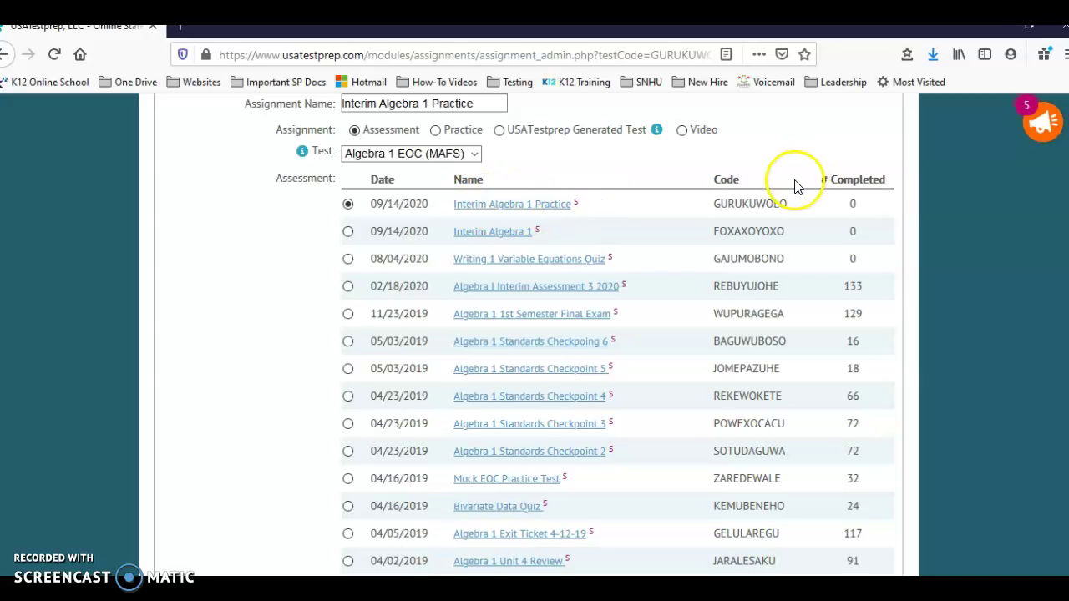
- Replace the assignment name with 'Interim 1 Practice', keeping the Interim Algebra 1 Practice assessment
scroll(835, 251, "up", 2)
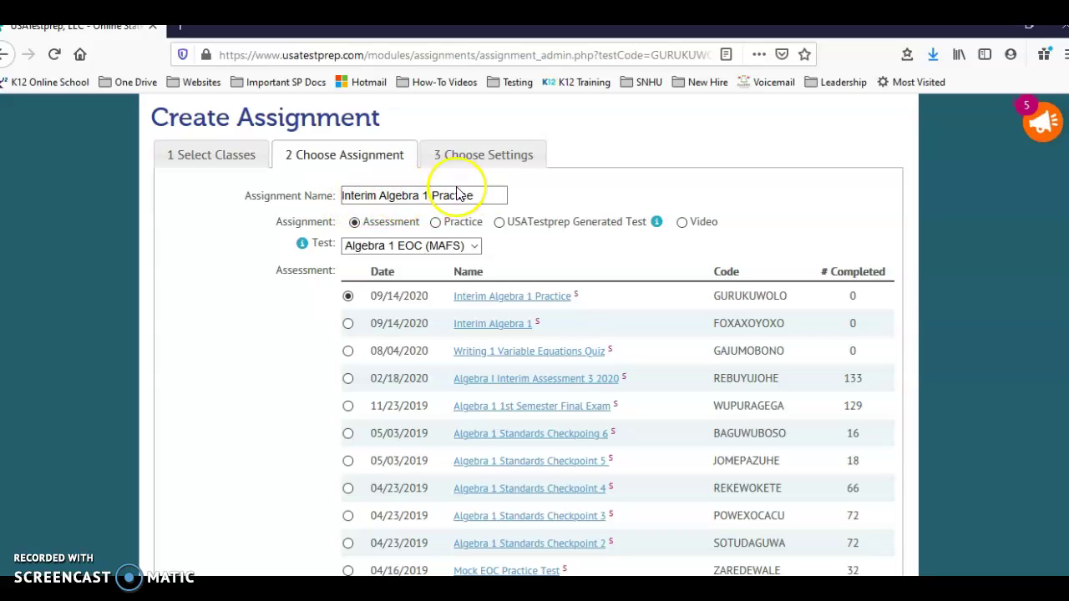
left_click_drag(242, 197, 302, 186)
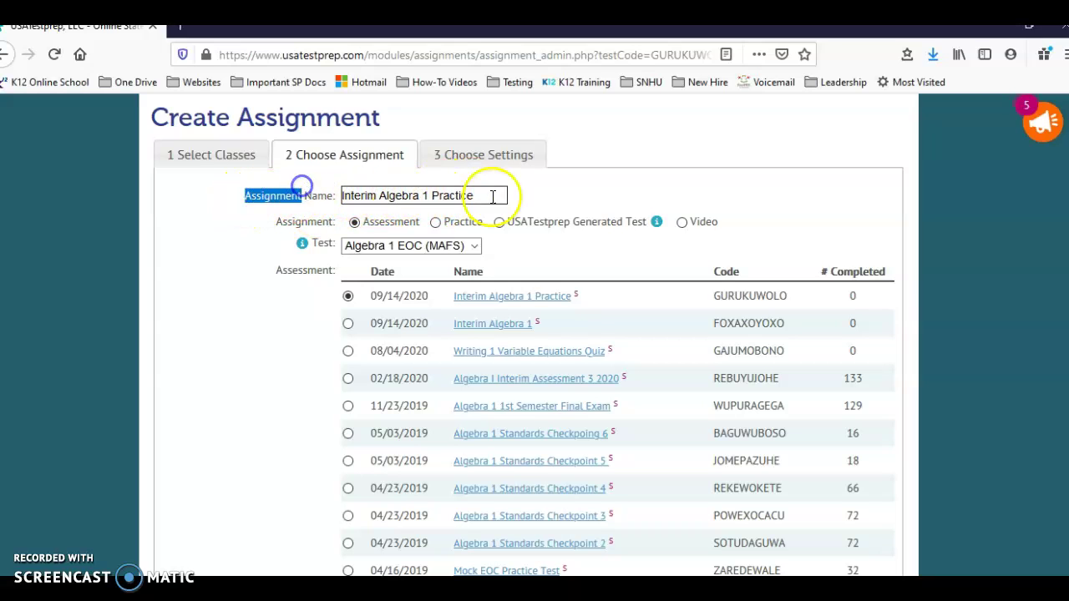
left_click_drag(493, 197, 326, 213)
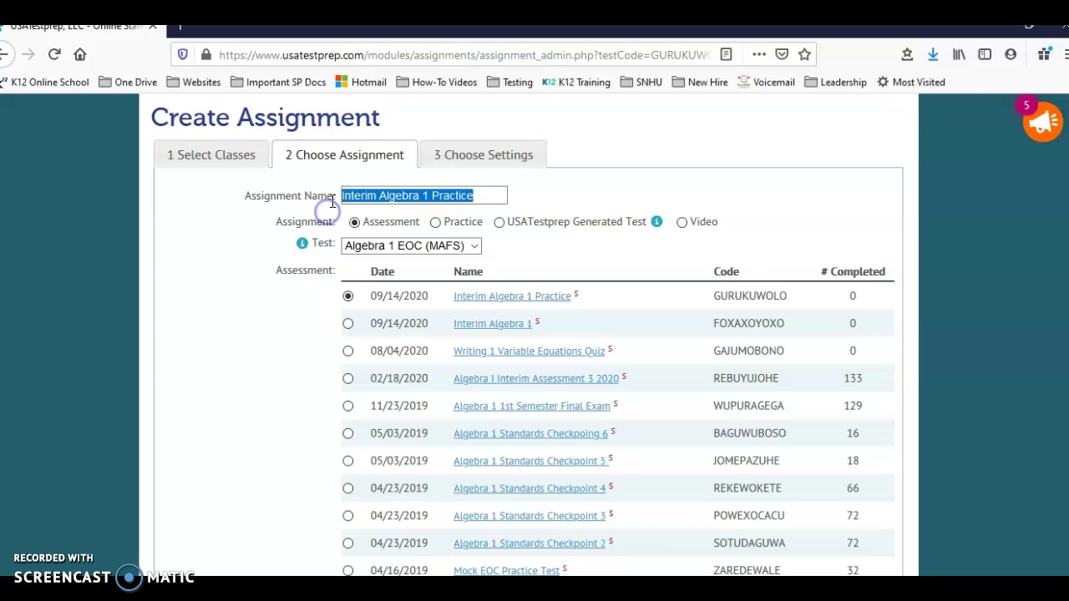
key("BackSpace")
type("Interim 1")
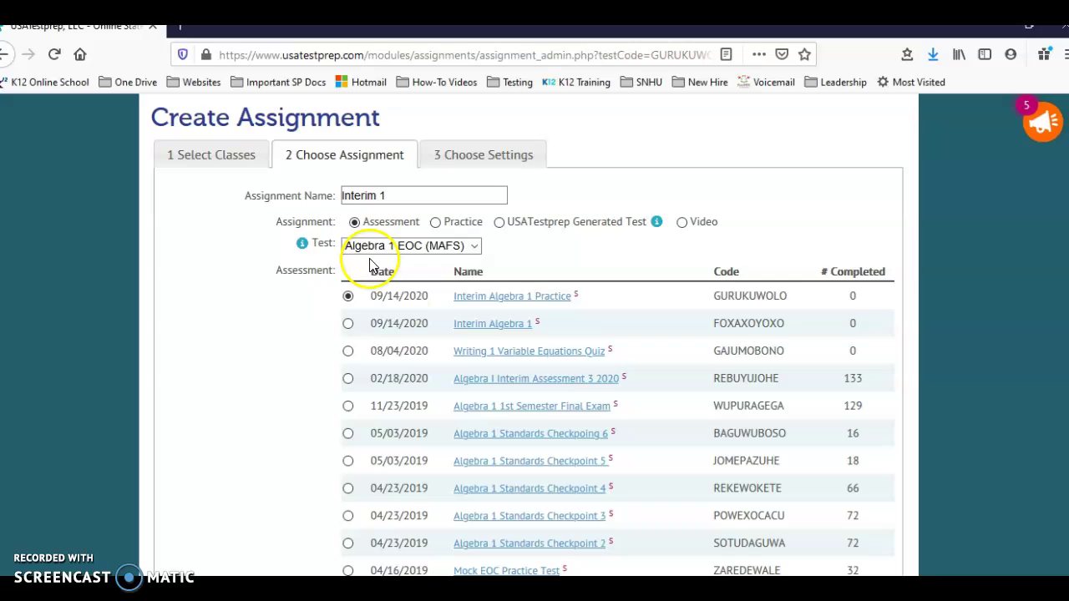
left_click(376, 199)
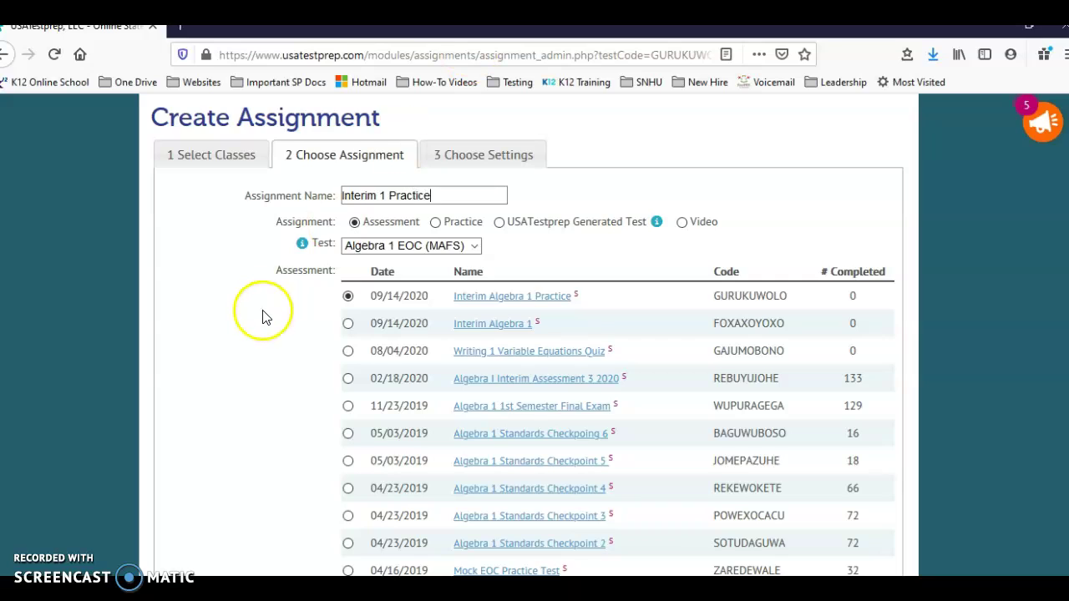
scroll(261, 316, "down", 15)
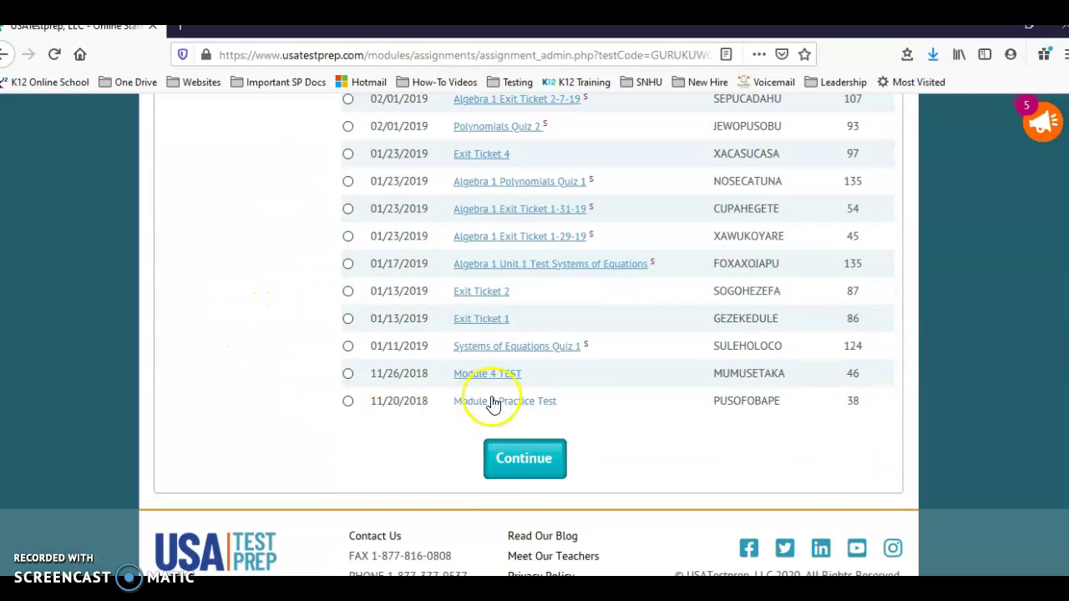
- Advance to Choose Settings and leave the Start Date blank
left_click(511, 465)
scroll(309, 303, "up", 5)
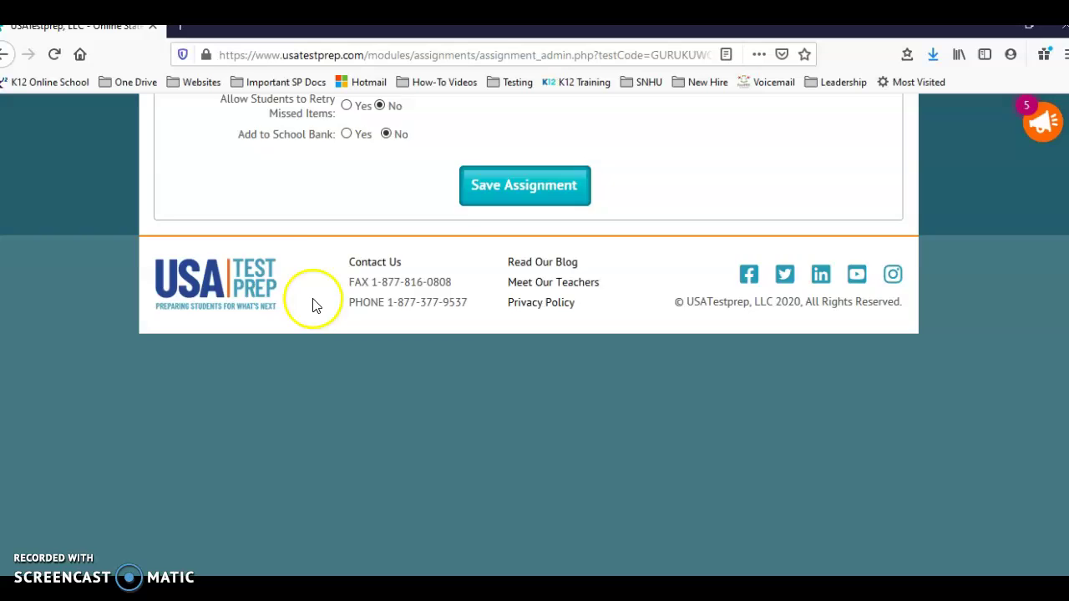
scroll(309, 257, "up", 2)
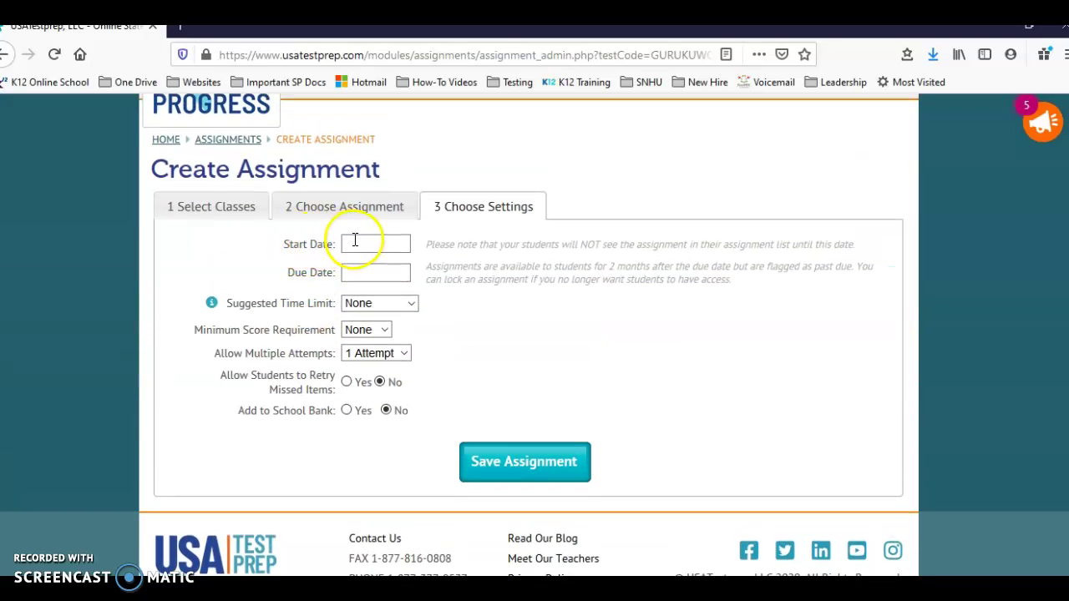
left_click(354, 243)
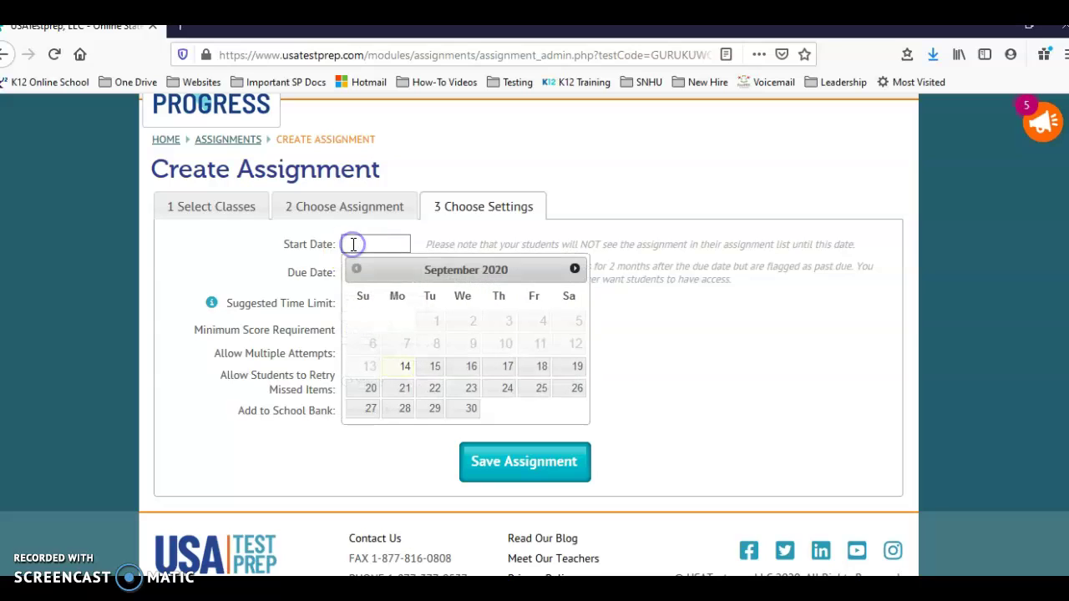
left_click(298, 258)
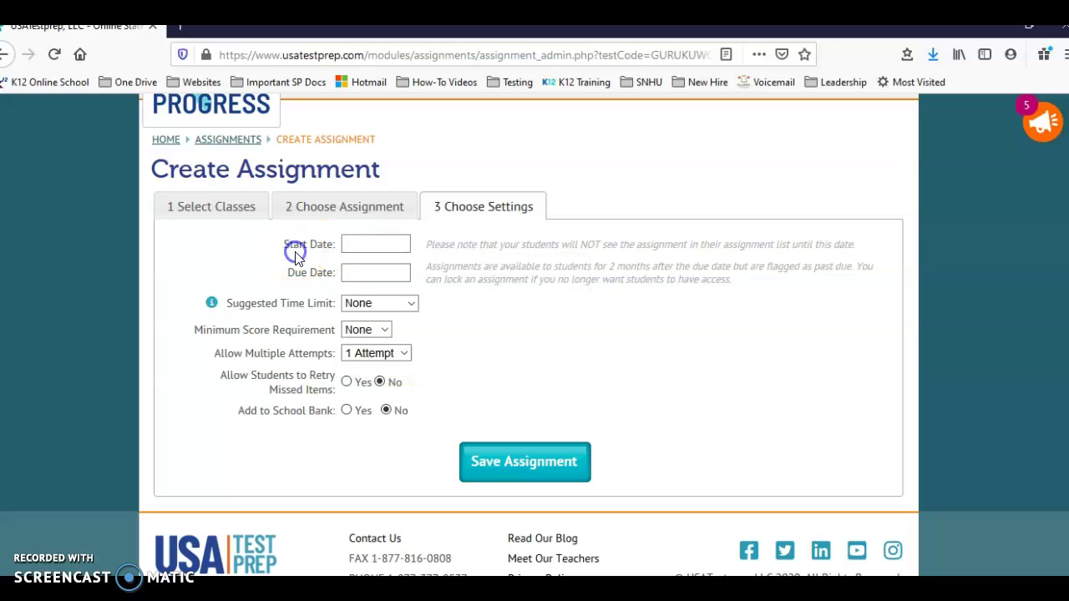
- Keep Suggested Time Limit at None instead of 30 Minutes, then check Minimum Score
left_click(368, 303)
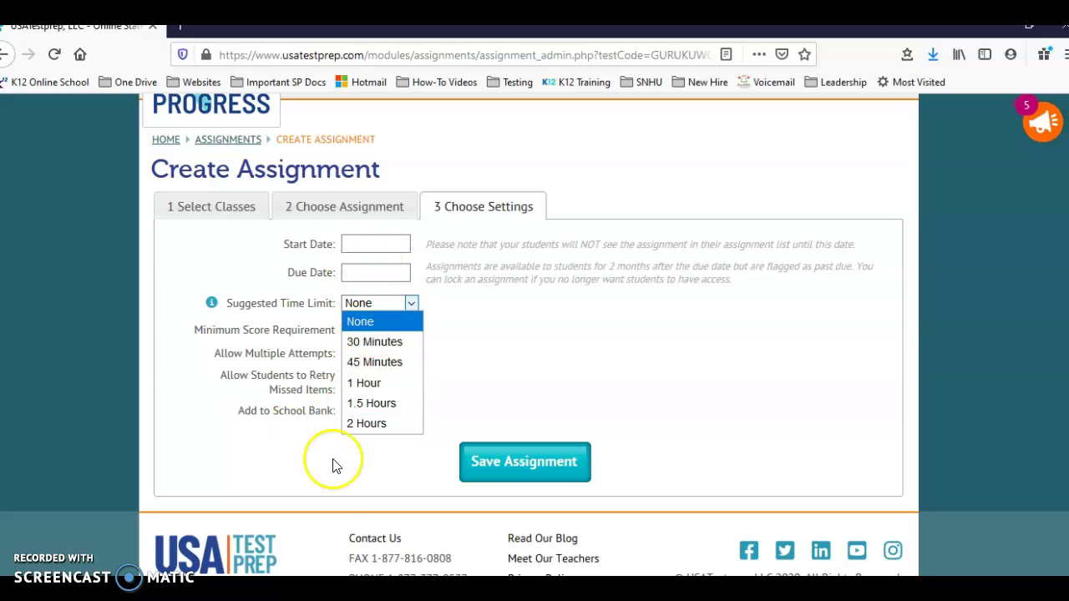
left_click(239, 304)
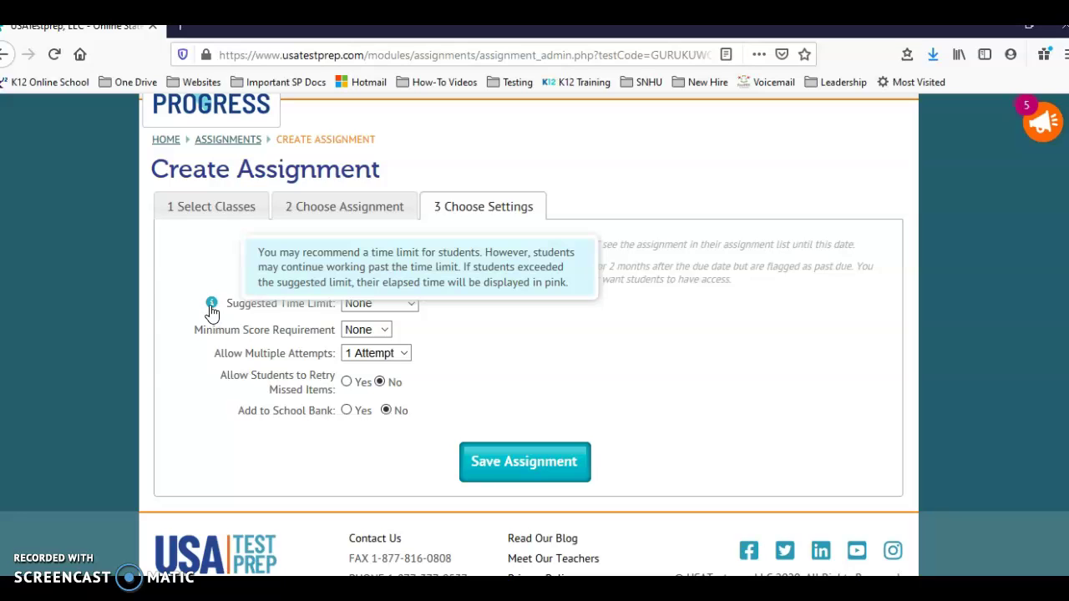
left_click(398, 305)
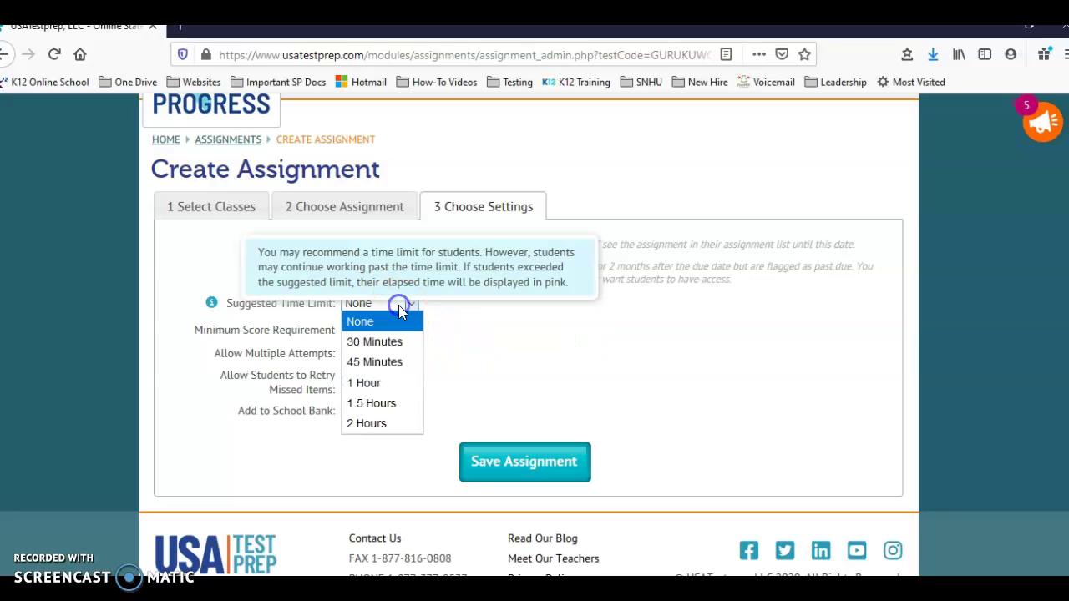
left_click(400, 348)
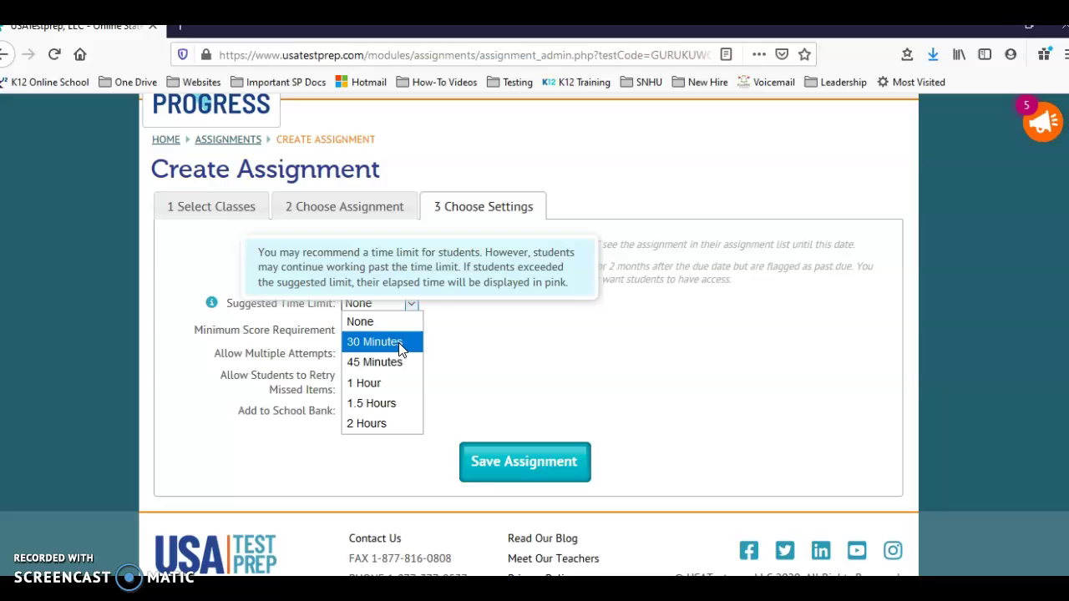
left_click(406, 340)
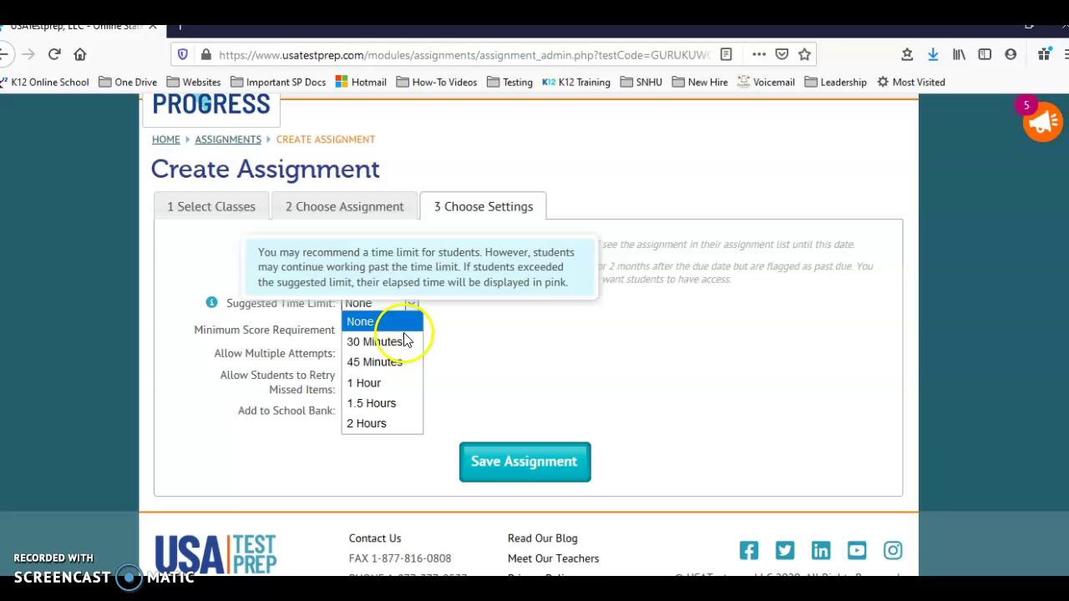
left_click(212, 306)
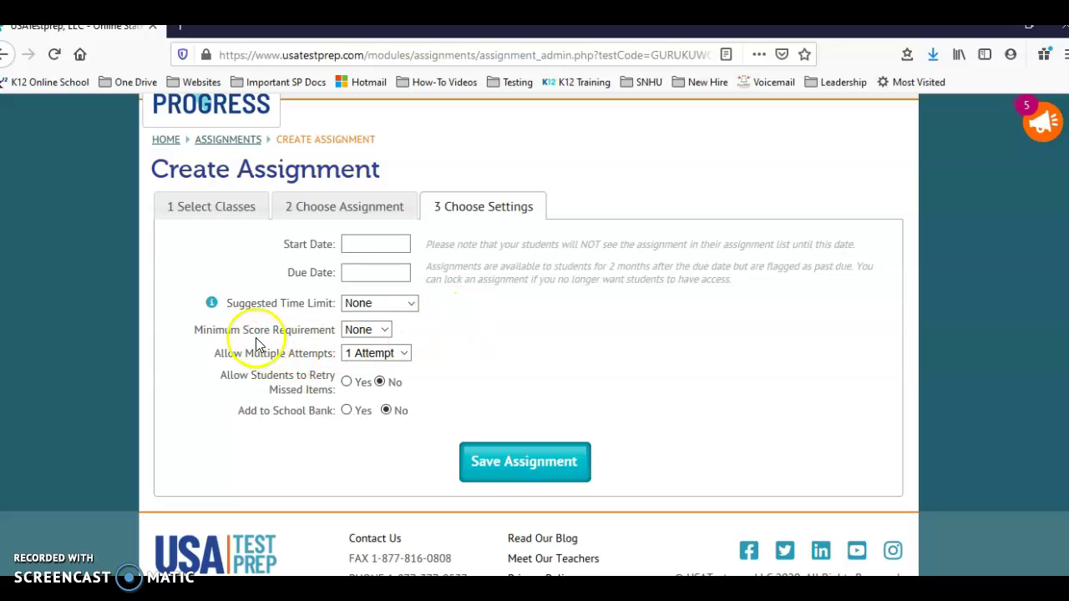
left_click(380, 330)
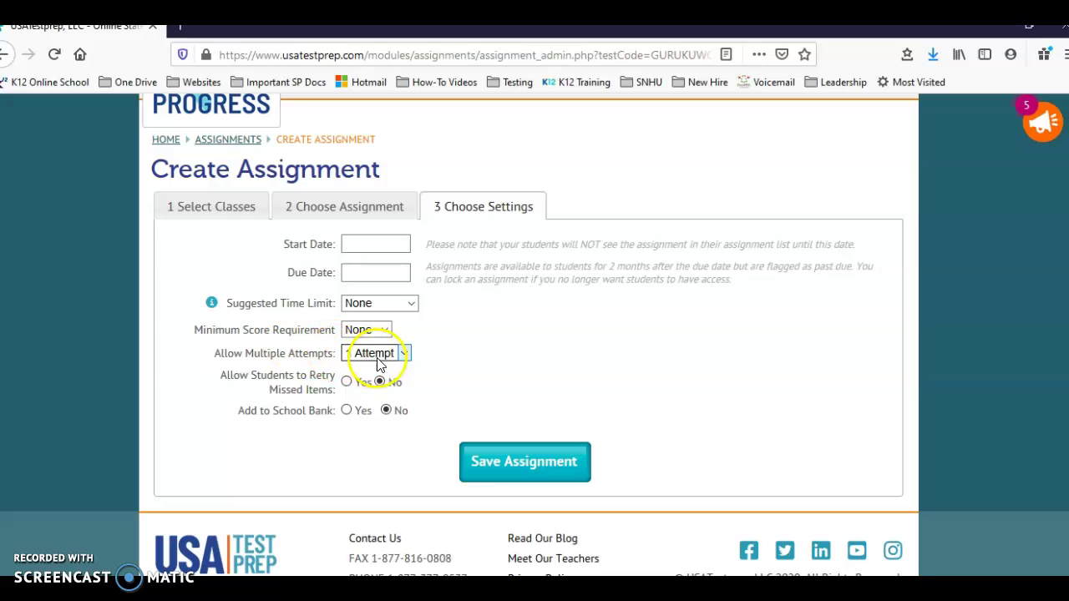
left_click(382, 356)
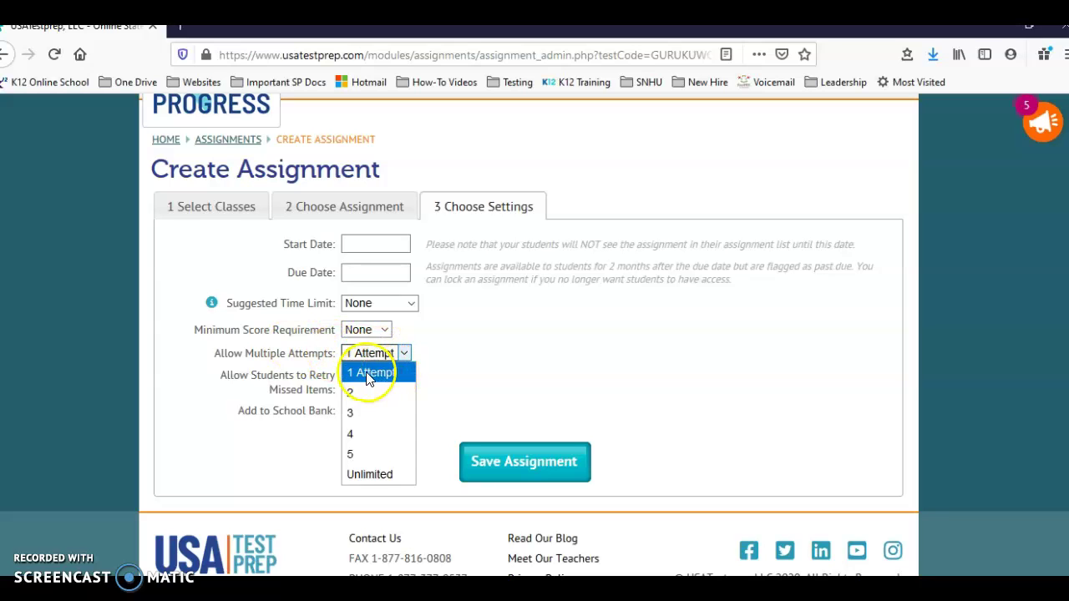
left_click(375, 382)
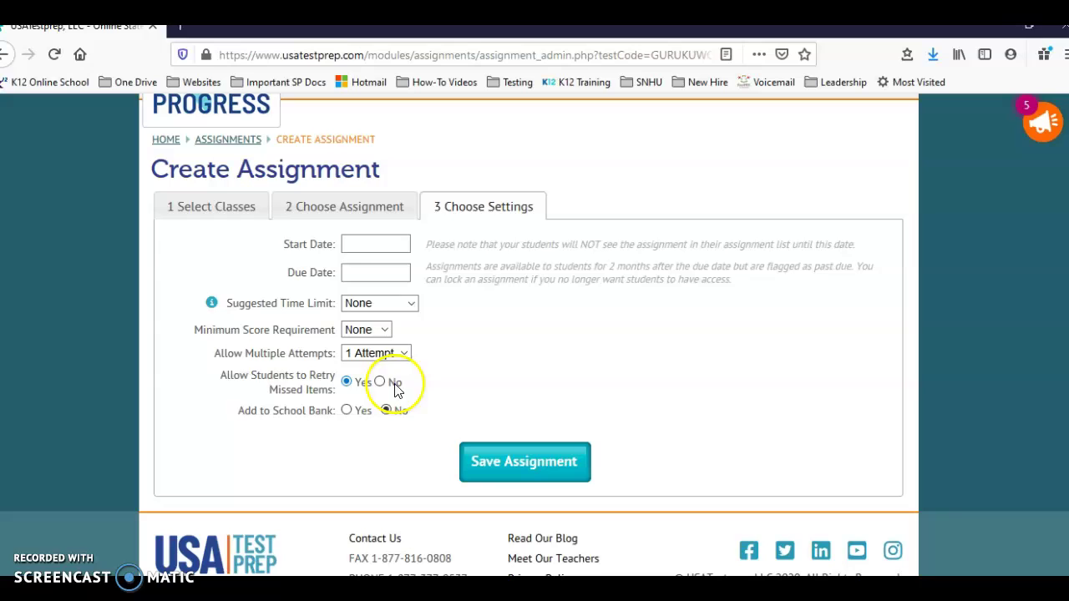
left_click_drag(234, 376, 338, 399)
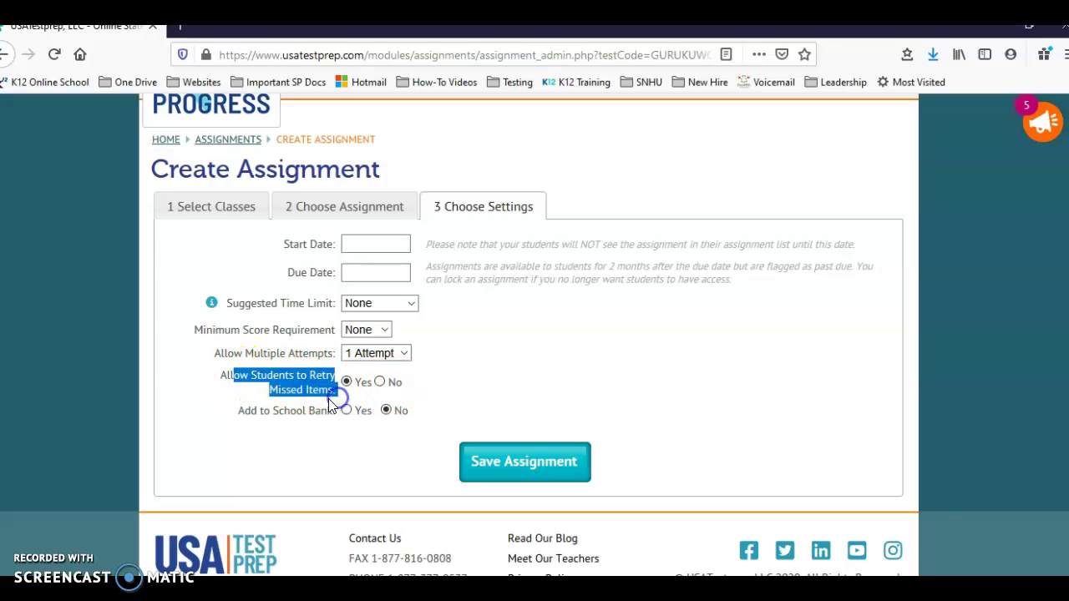
left_click(330, 396)
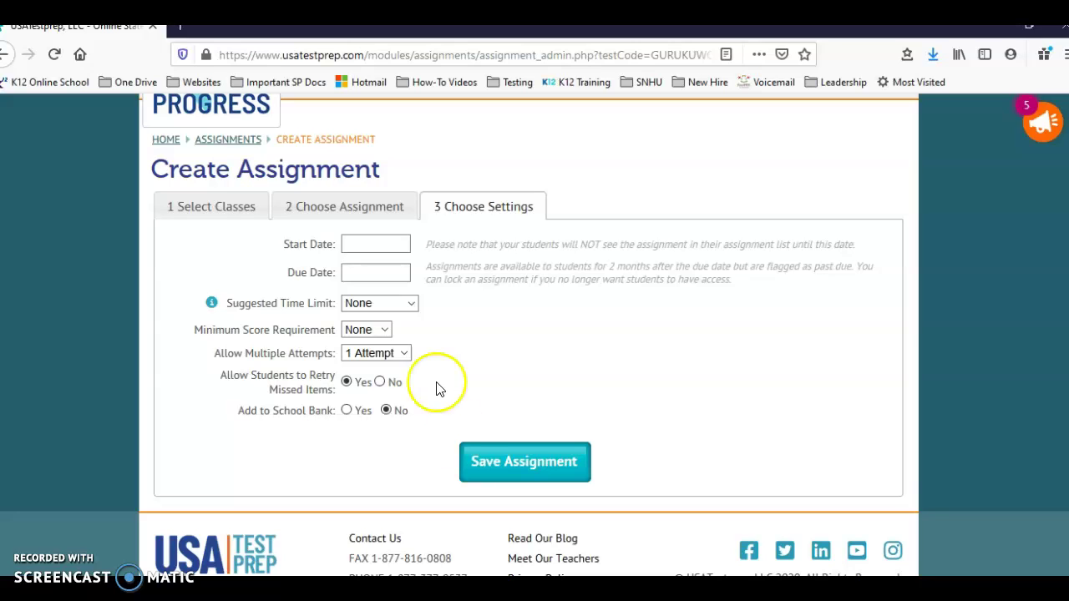
left_click_drag(218, 375, 333, 394)
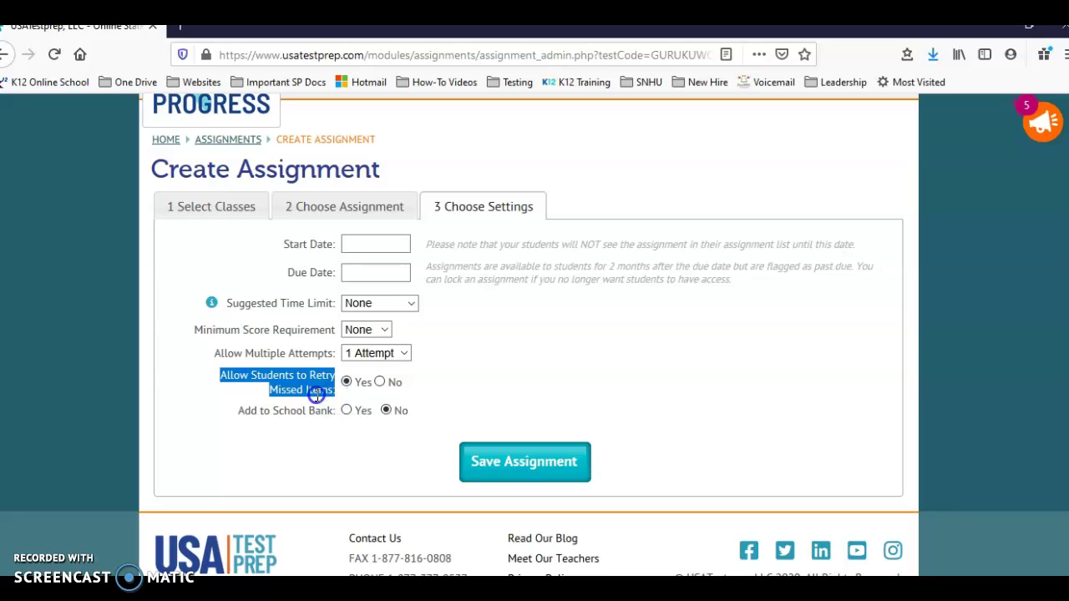
left_click(317, 395)
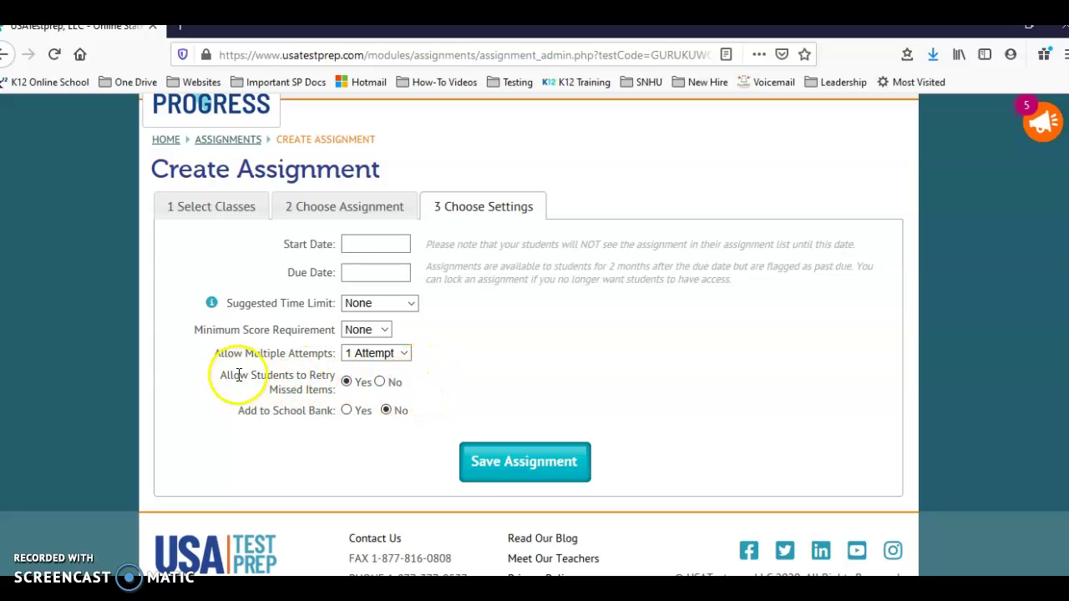
left_click_drag(233, 376, 332, 396)
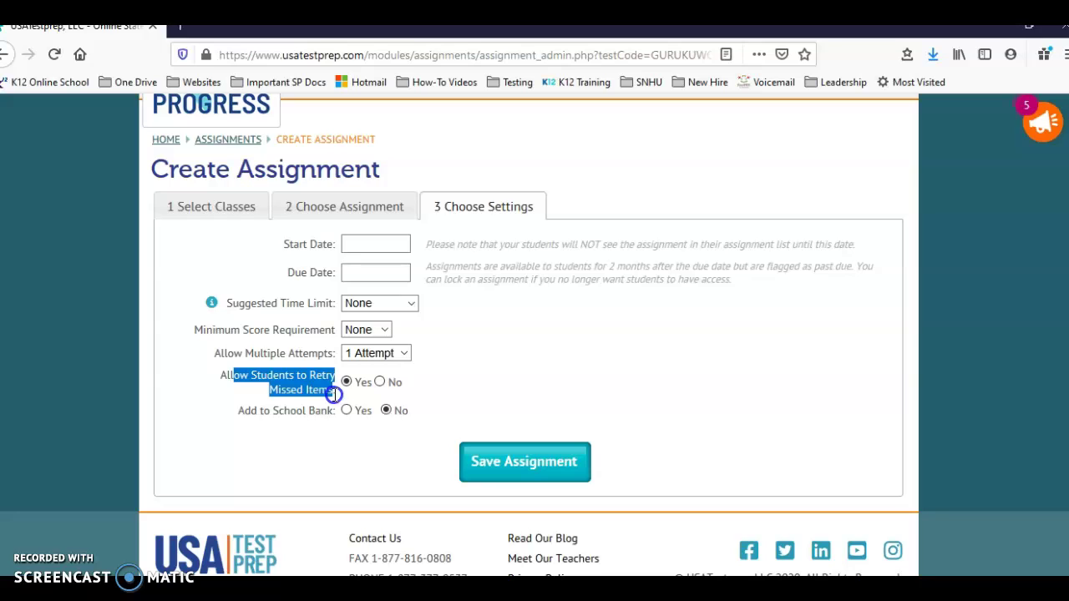
left_click(343, 399)
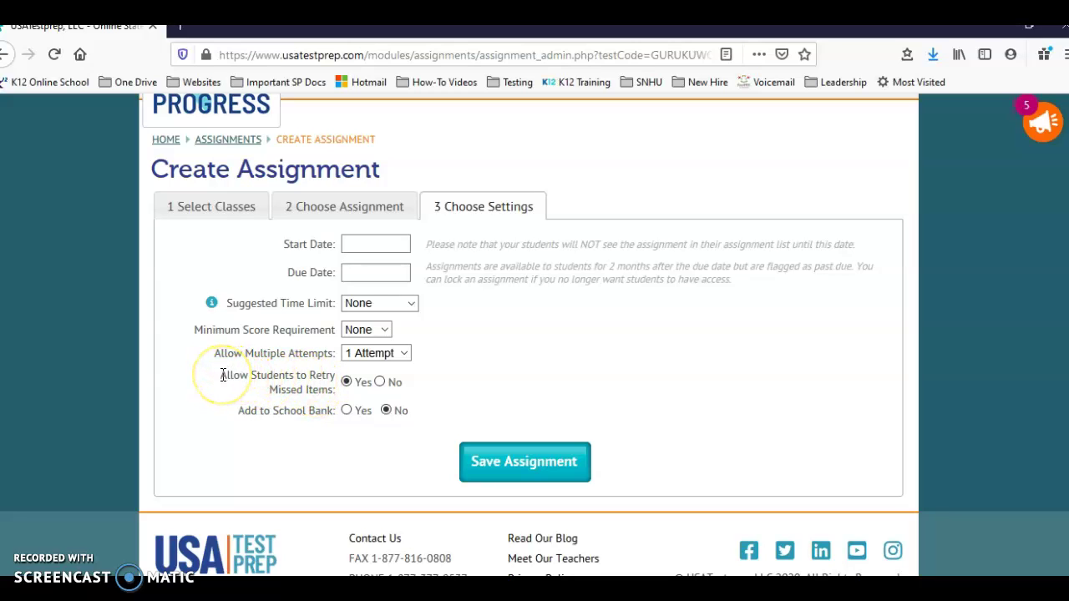
- Allow 2 attempts and acknowledge the notice that missed-item retries are disabled
left_click(398, 354)
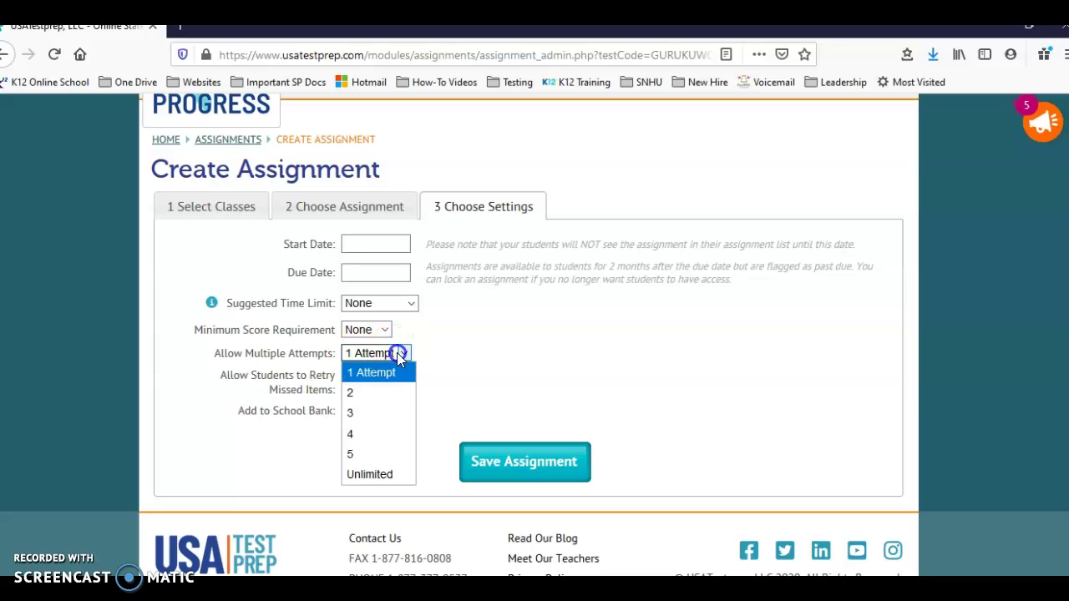
left_click(382, 393)
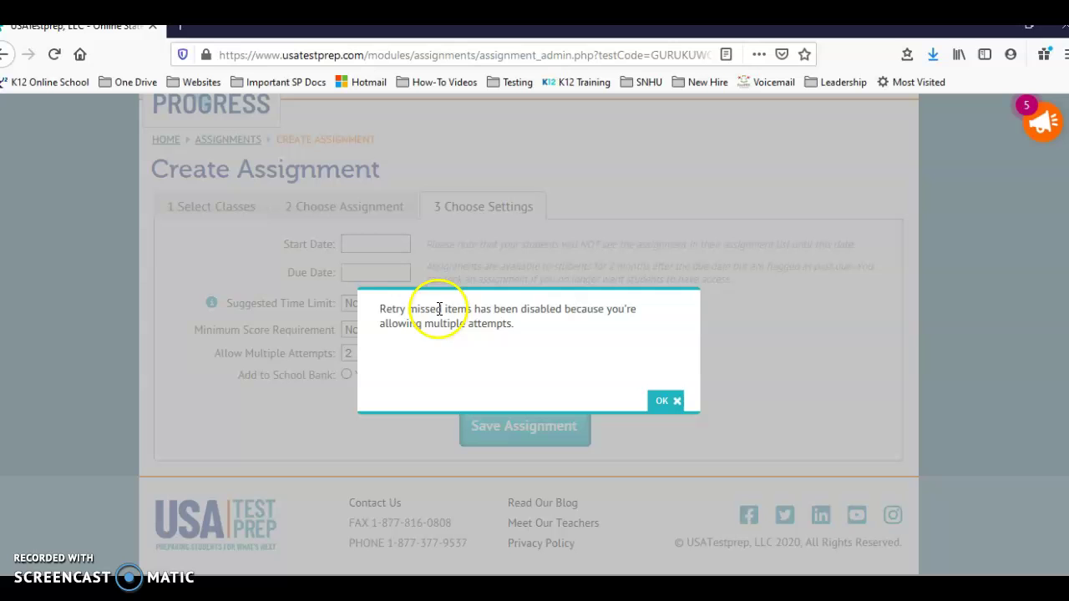
left_click(662, 404)
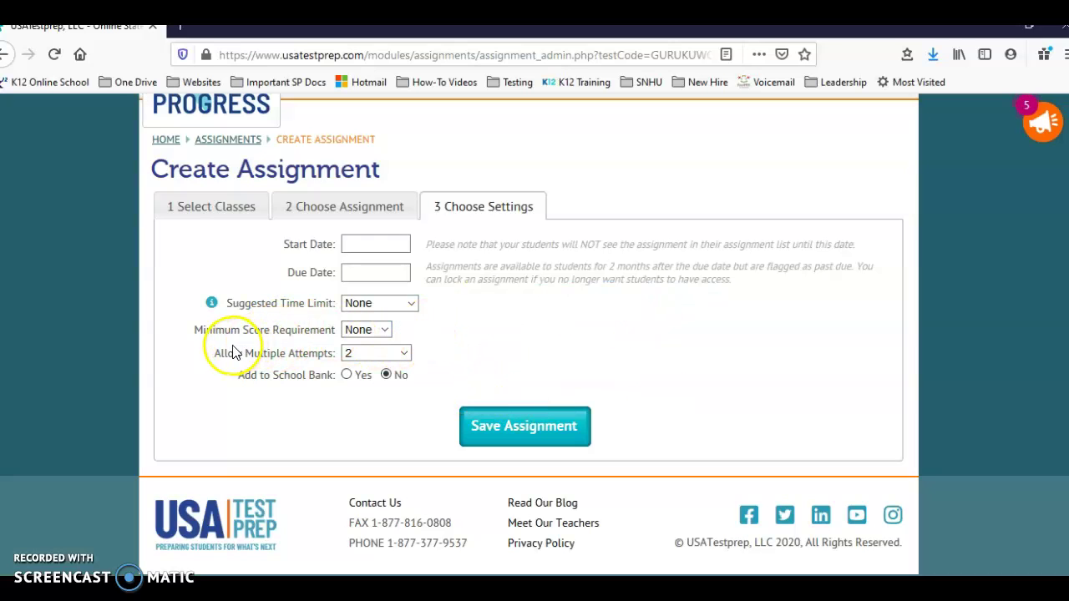
left_click_drag(223, 354, 329, 358)
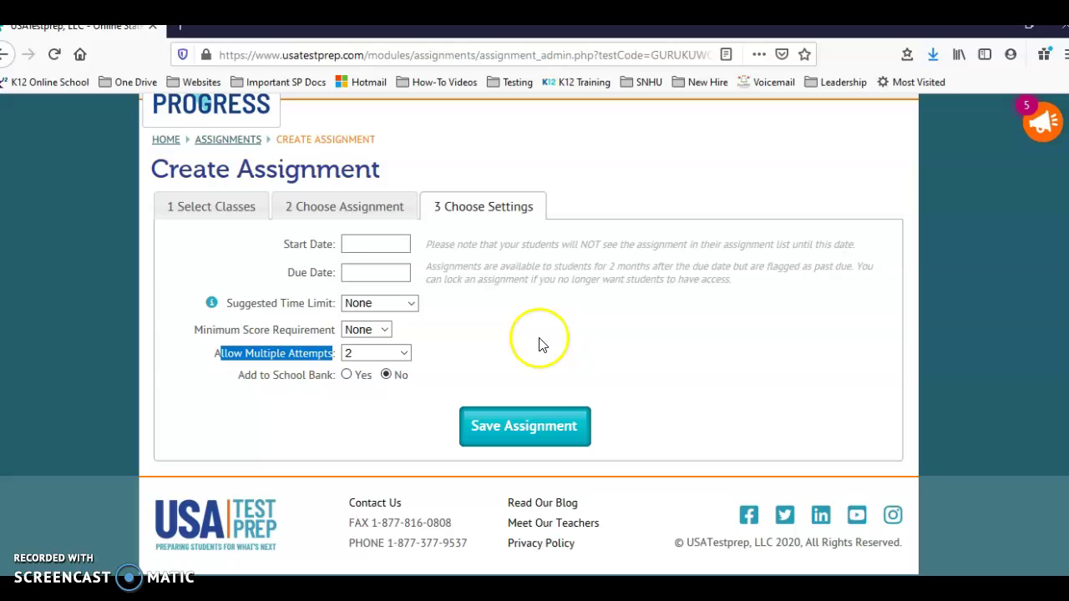
left_click(444, 354)
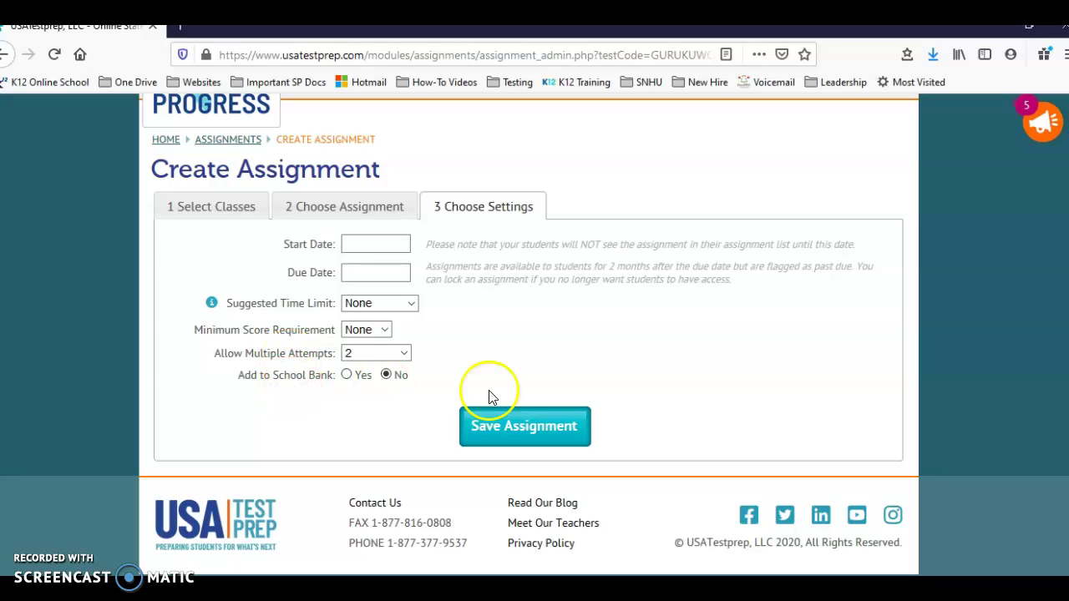
- Keep Minimum Score at None and set attempts back to 1, restoring retry missed items
left_click(362, 330)
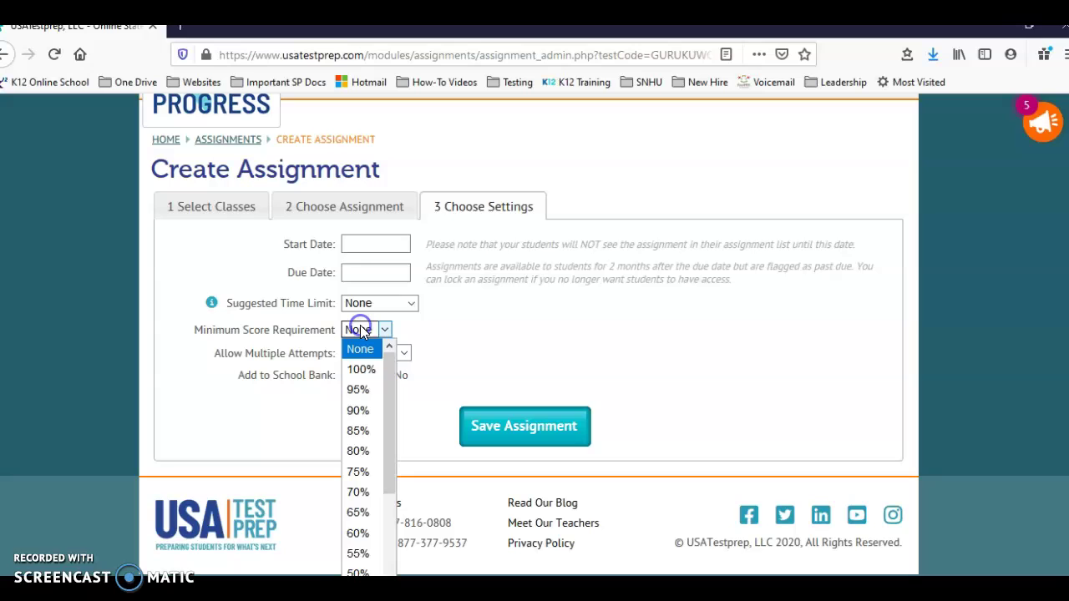
left_click(446, 326)
left_click(393, 353)
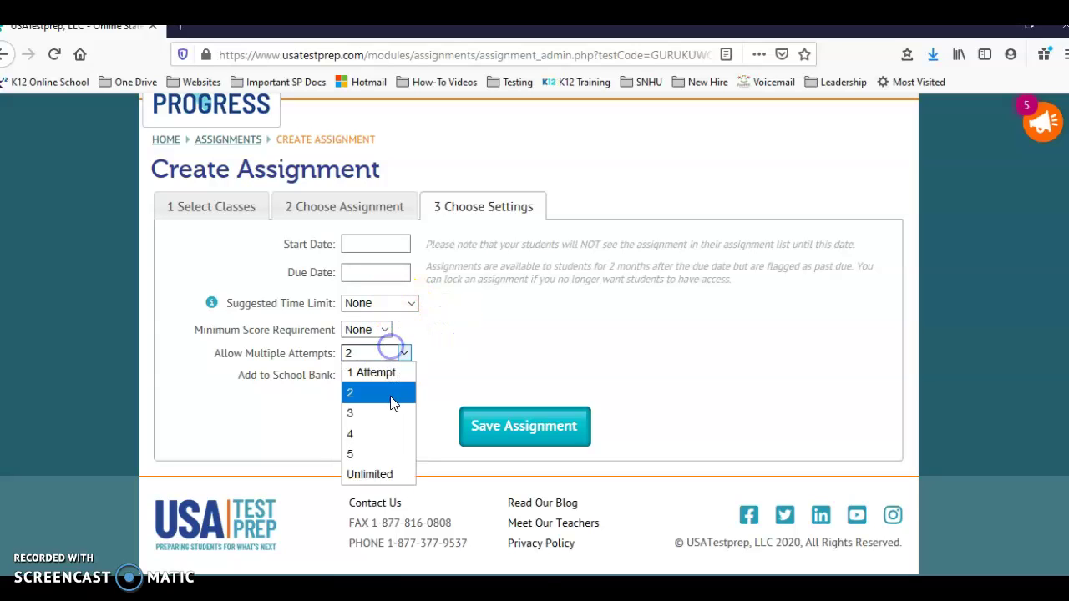
left_click(384, 371)
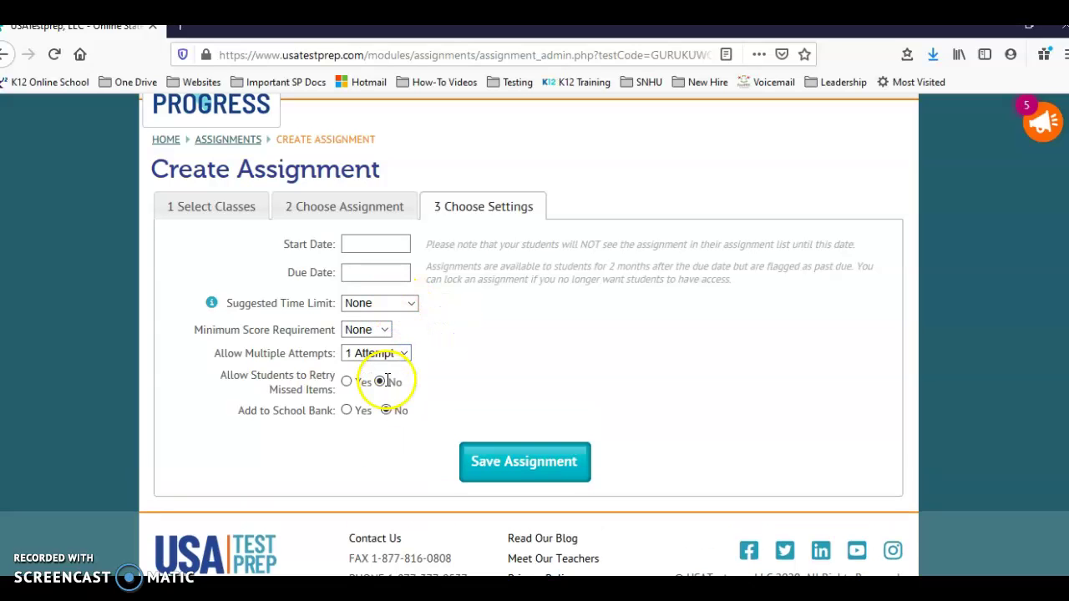
left_click(289, 384)
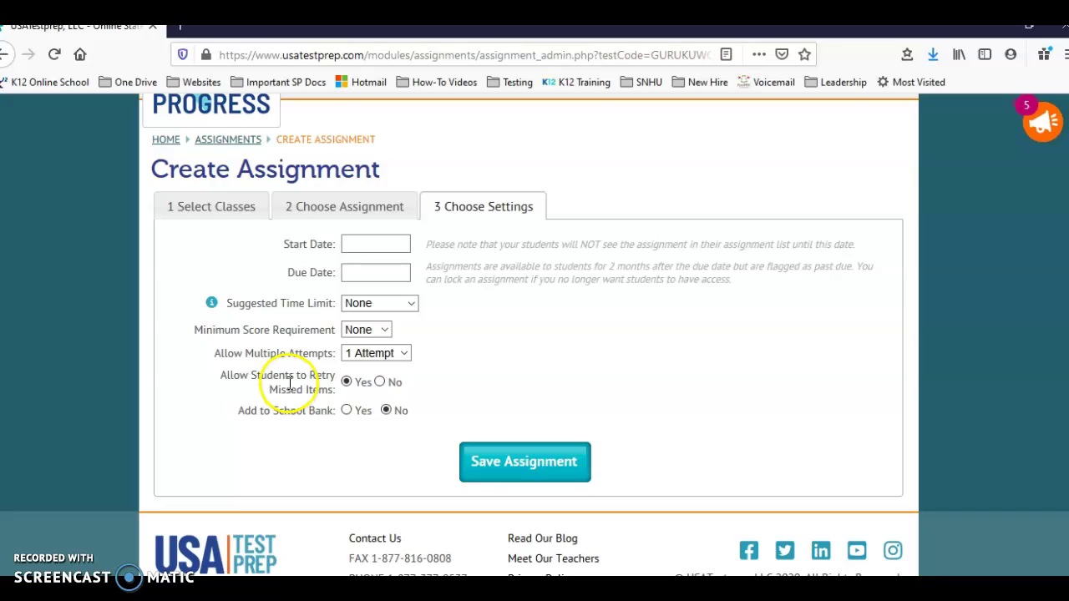
left_click(507, 474)
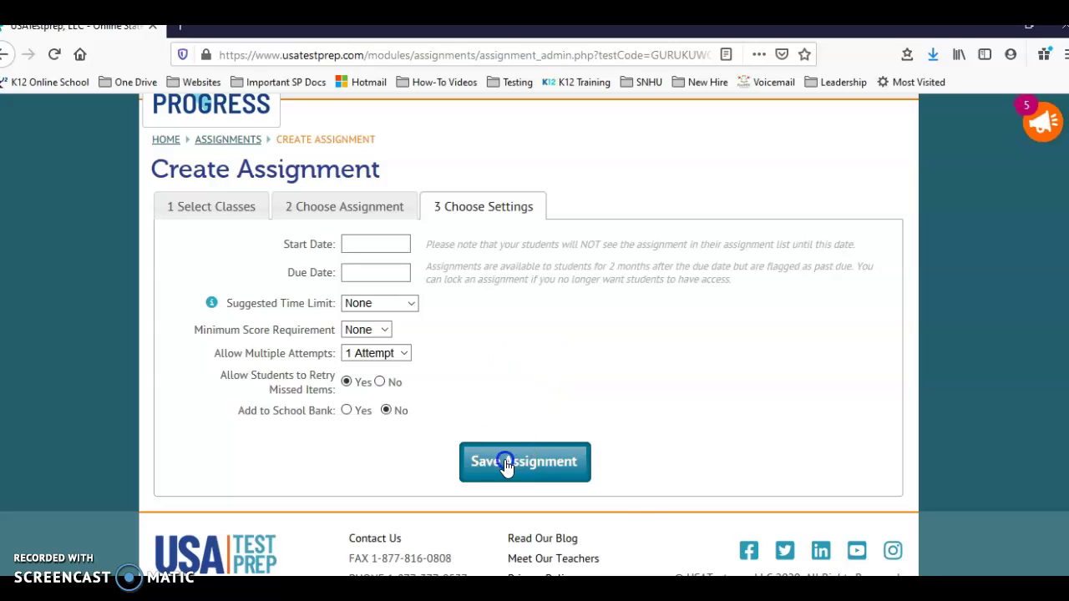
- Set start date 09/21/2020 and due date 09/23/2020, then save the assignment
left_click(507, 466)
left_click(593, 401)
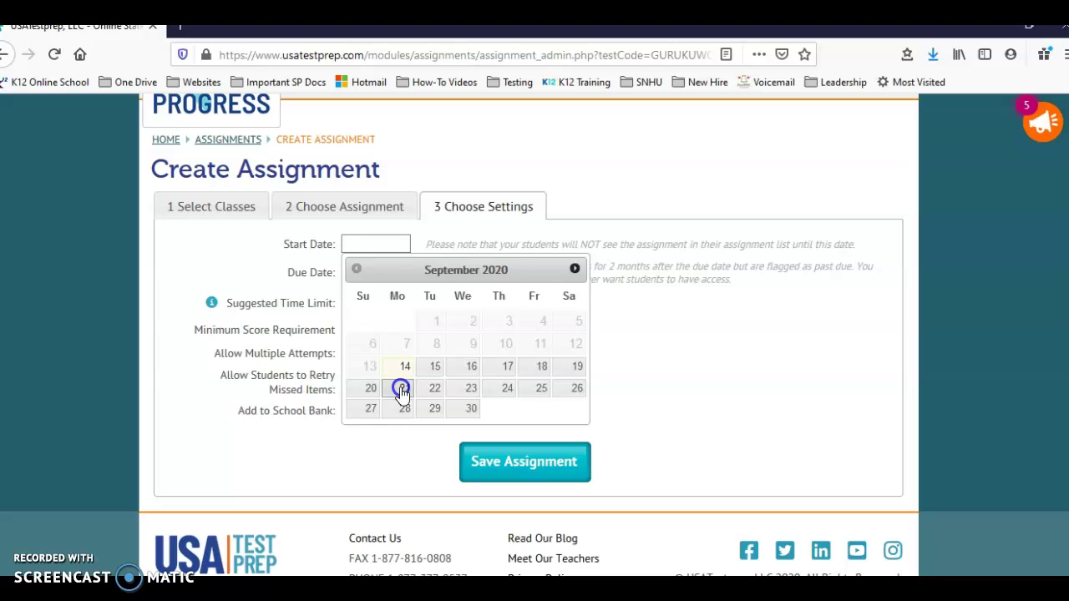
left_click(402, 389)
left_click(362, 271)
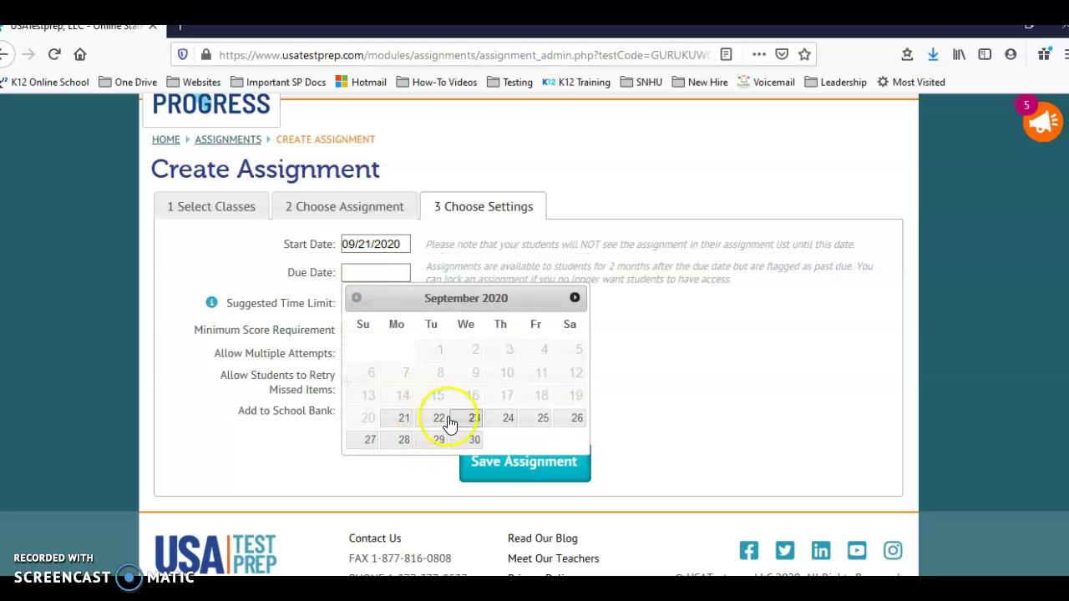
left_click(473, 417)
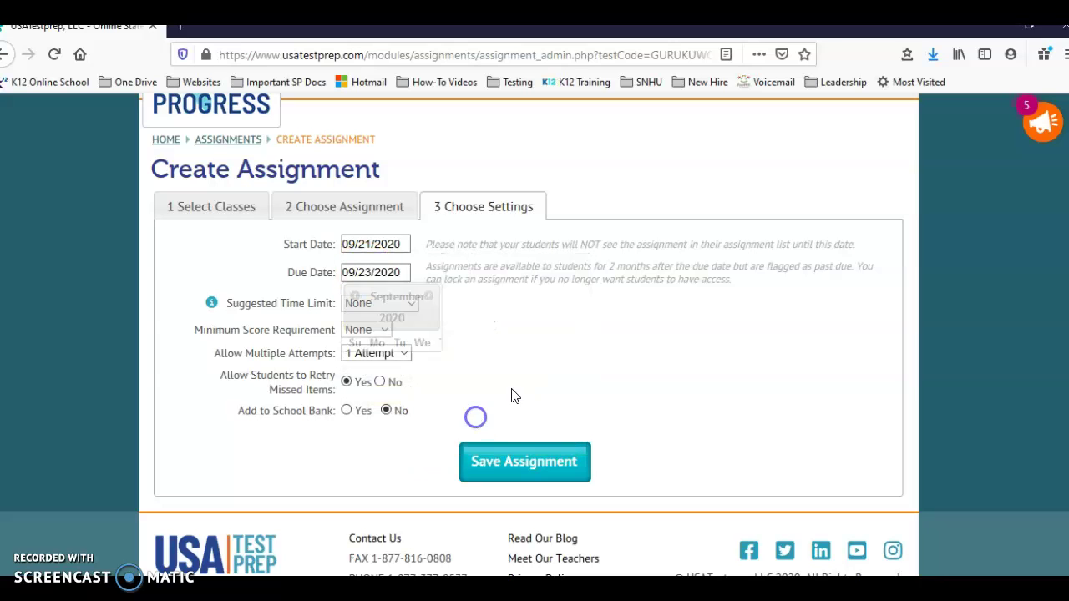
left_click(525, 476)
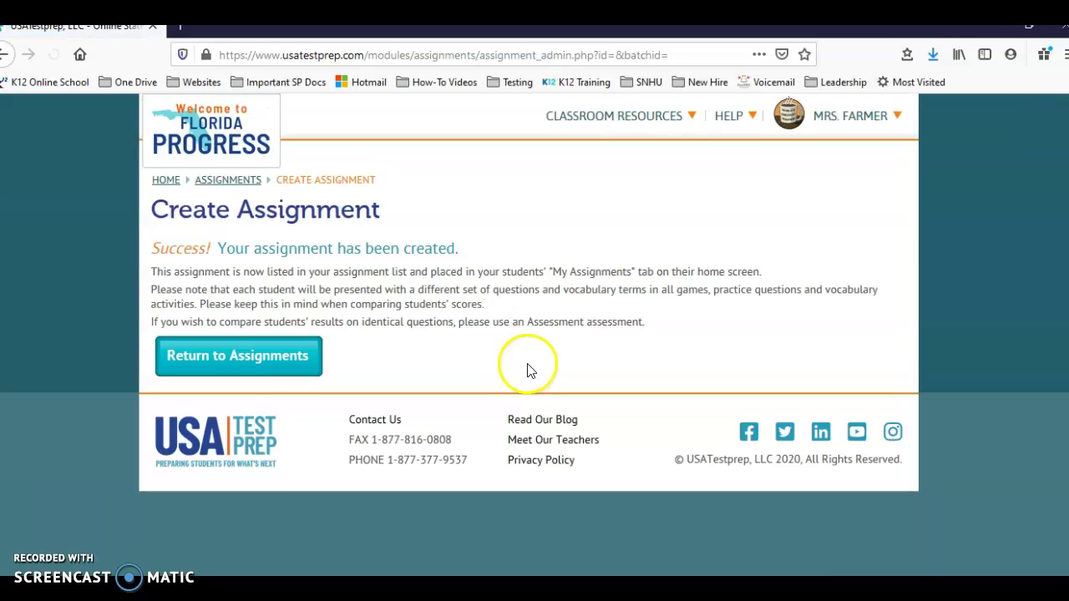
- Return to the Assignments list and check Interim 1 Practice's 0/1 results
left_click(224, 370)
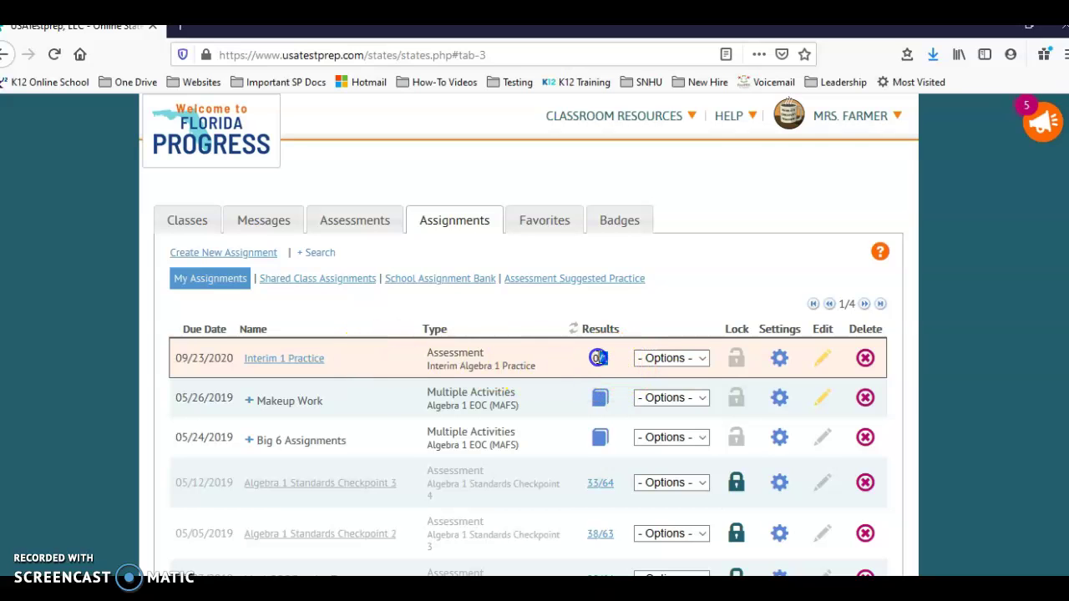
left_click(598, 357)
left_click(665, 399)
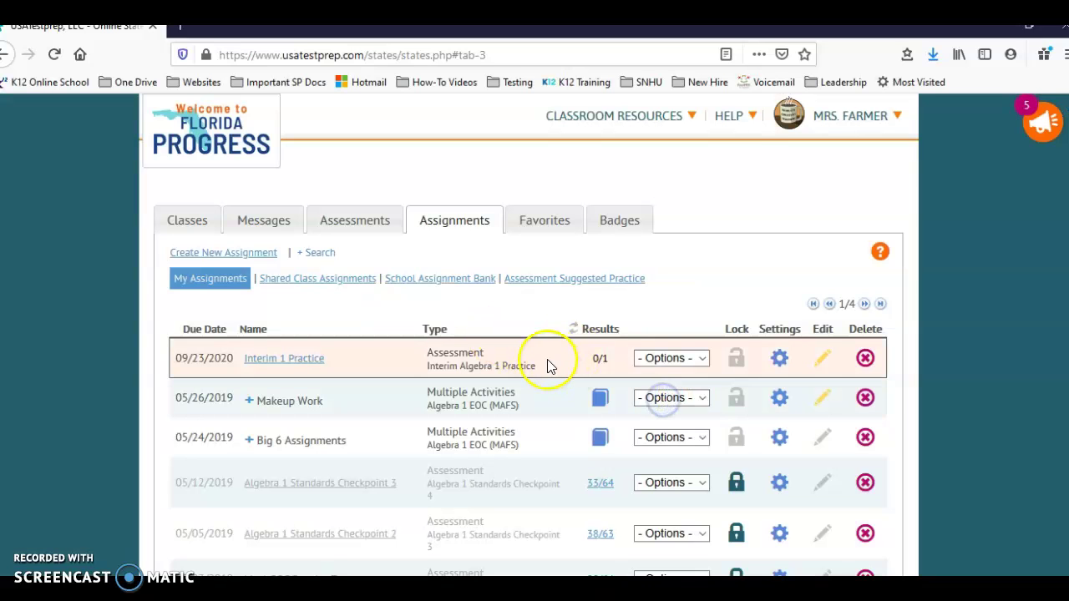
- Lock the Interim 1 Practice assignment, then unlock it again
left_click(737, 359)
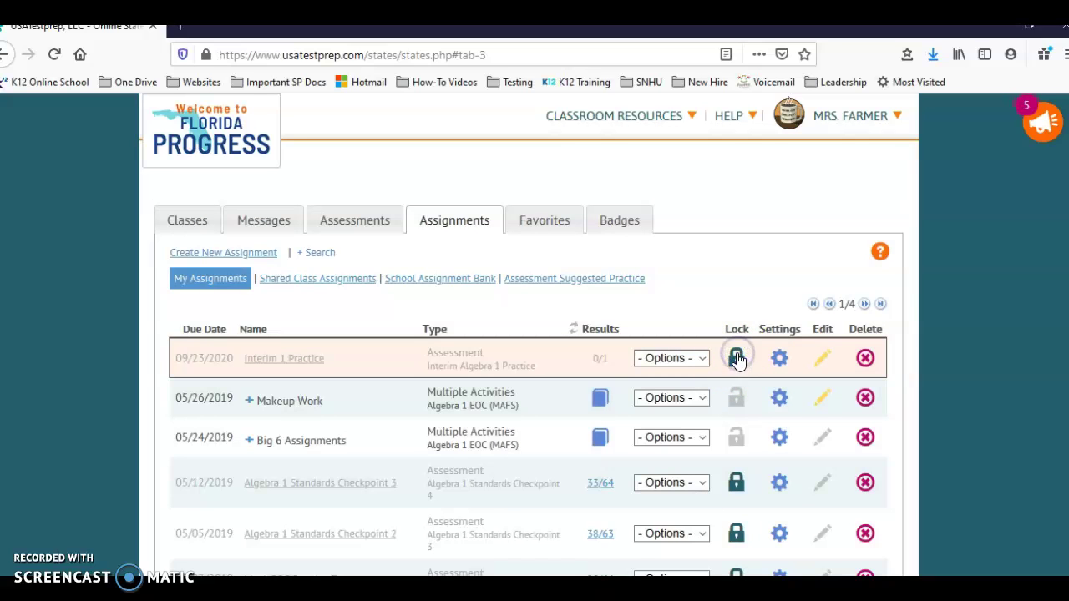
left_click(735, 359)
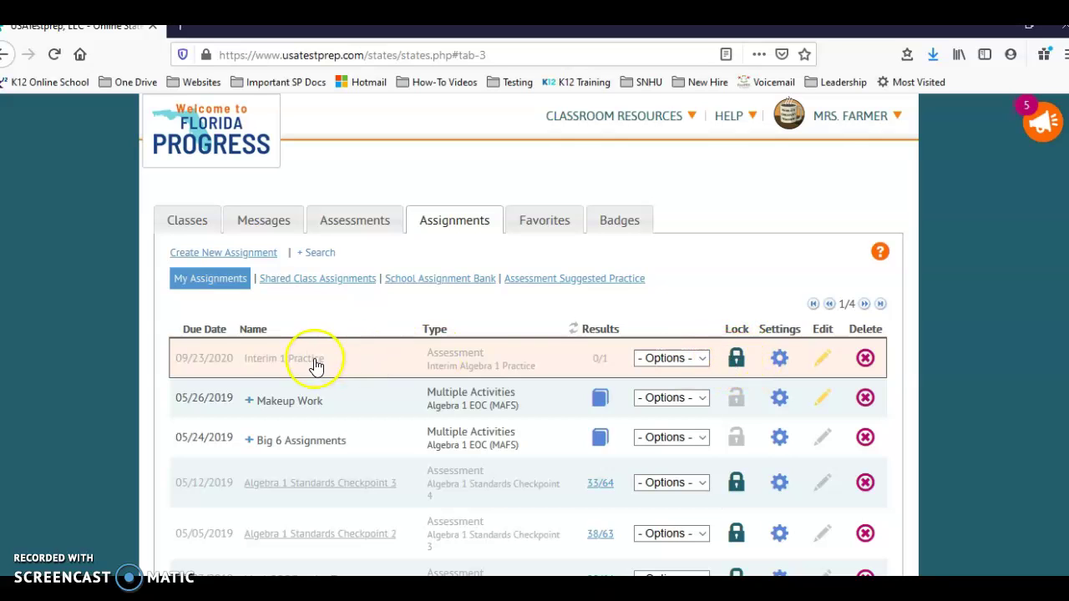
left_click(738, 360)
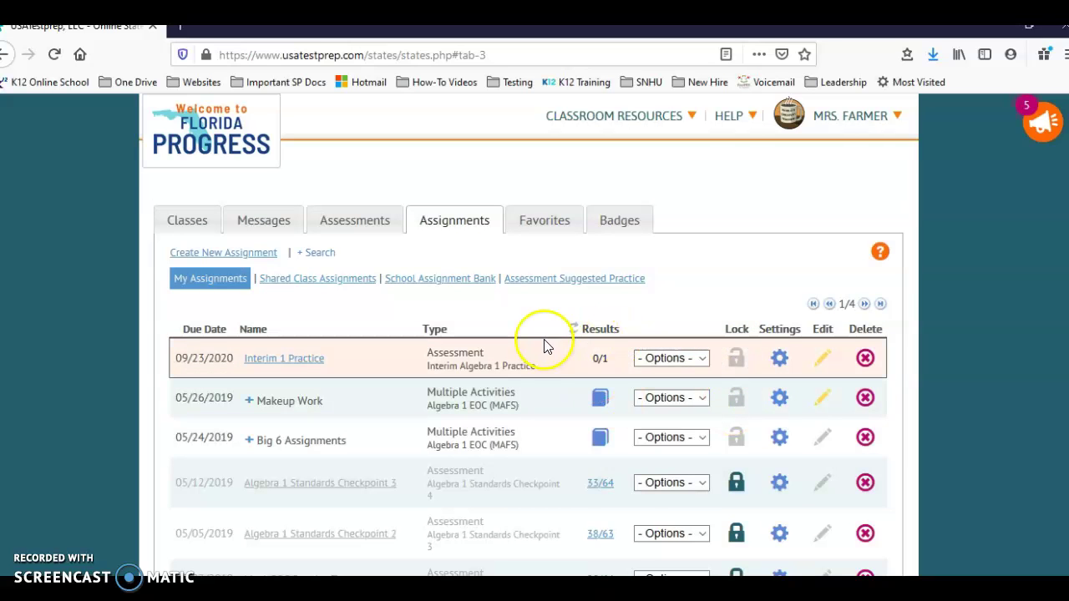